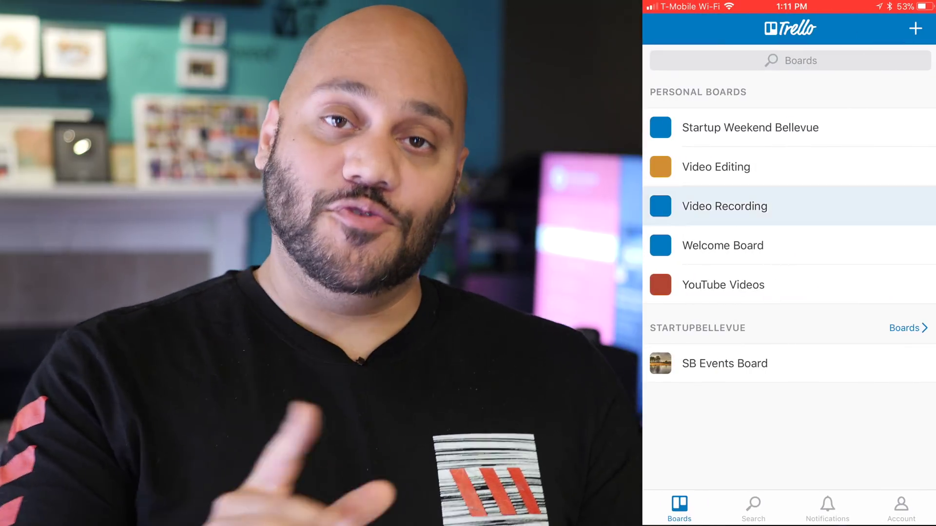
Open the Video Recording board and browse its lists across to Published.
left_click(725, 206)
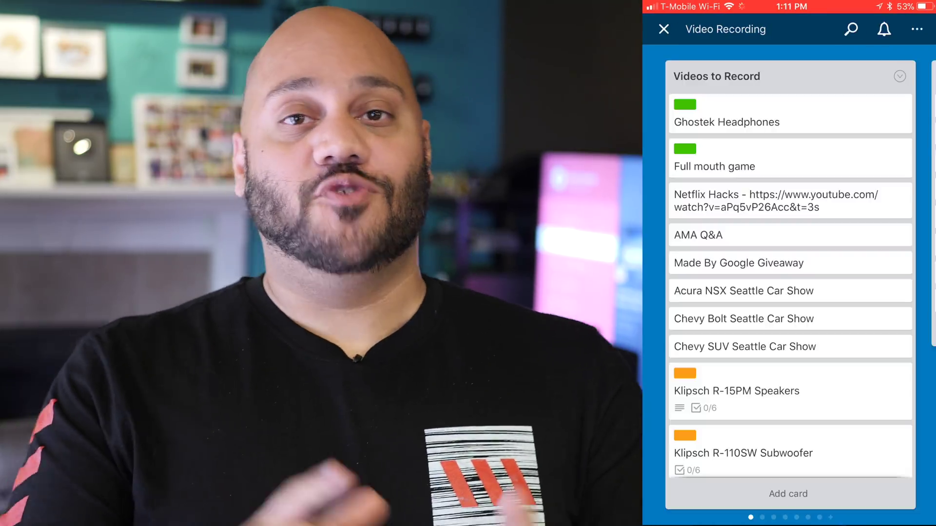
scroll(789, 292, "down", 5)
scroll(789, 293, "down", 5)
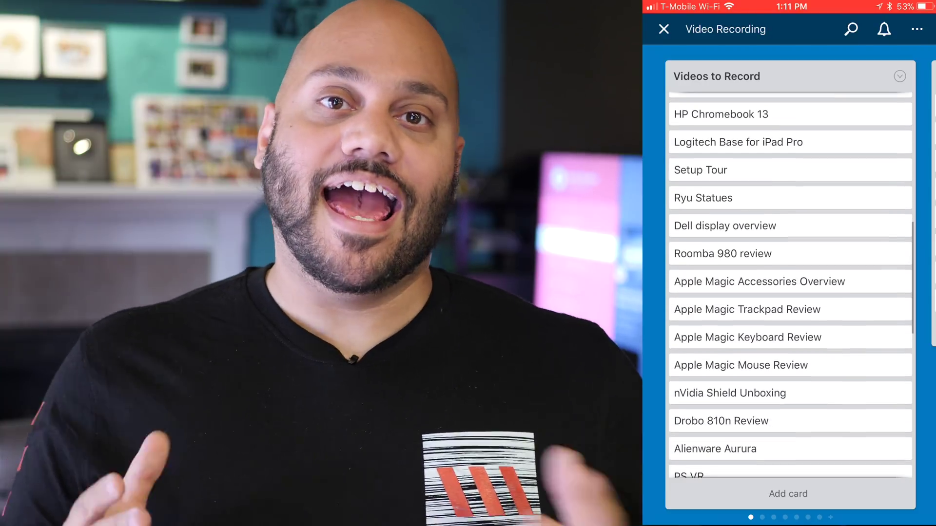
scroll(790, 292, "right", 5)
scroll(790, 293, "right", 10)
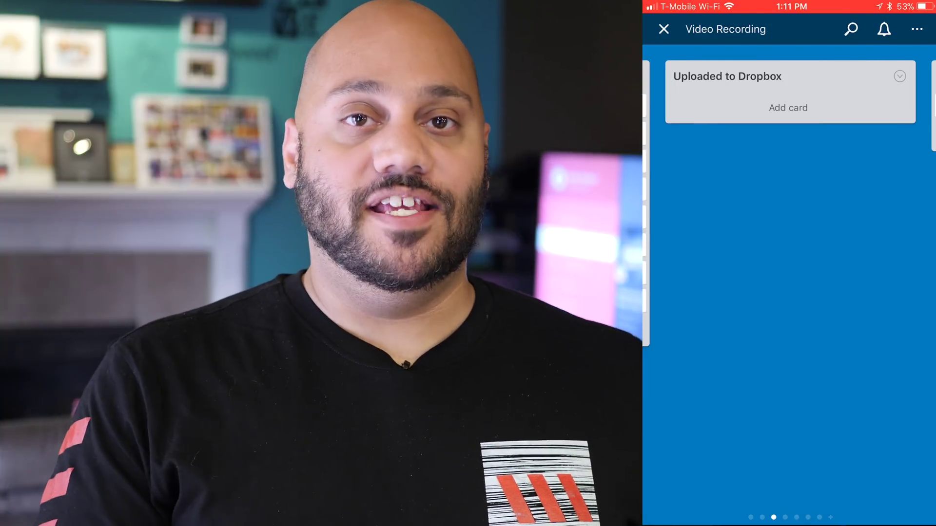
scroll(790, 292, "right", 10)
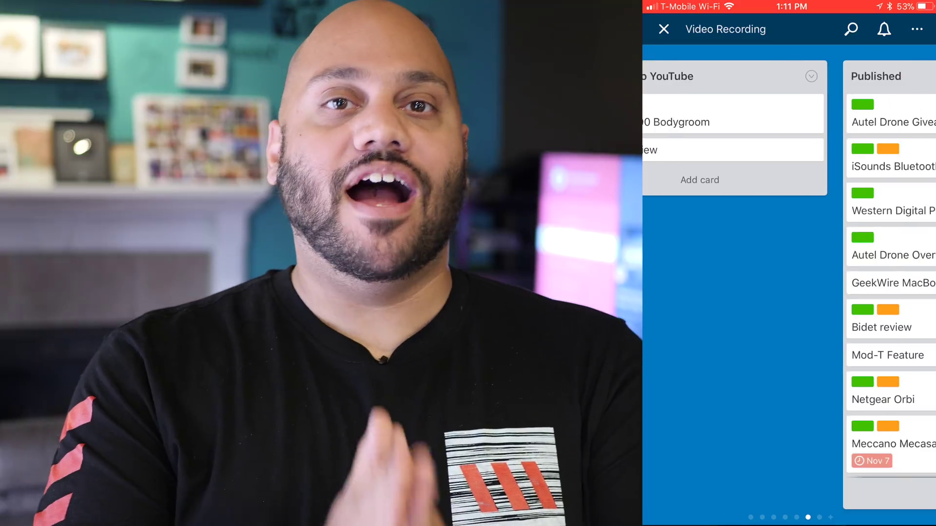
scroll(789, 292, "down", 5)
scroll(790, 292, "down", 10)
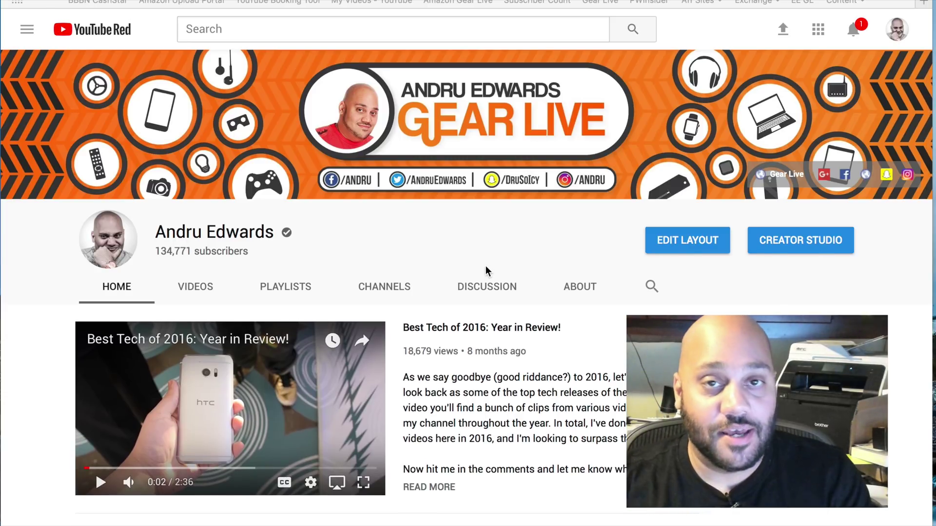
Scroll the YouTube channel page down to the Uploads row.
scroll(486, 271, "down", 6)
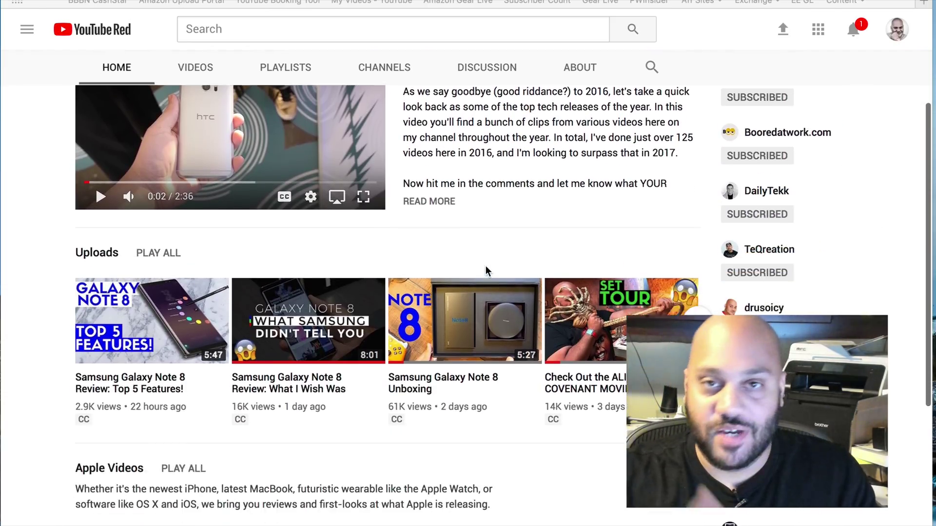
scroll(485, 269, "down", 3)
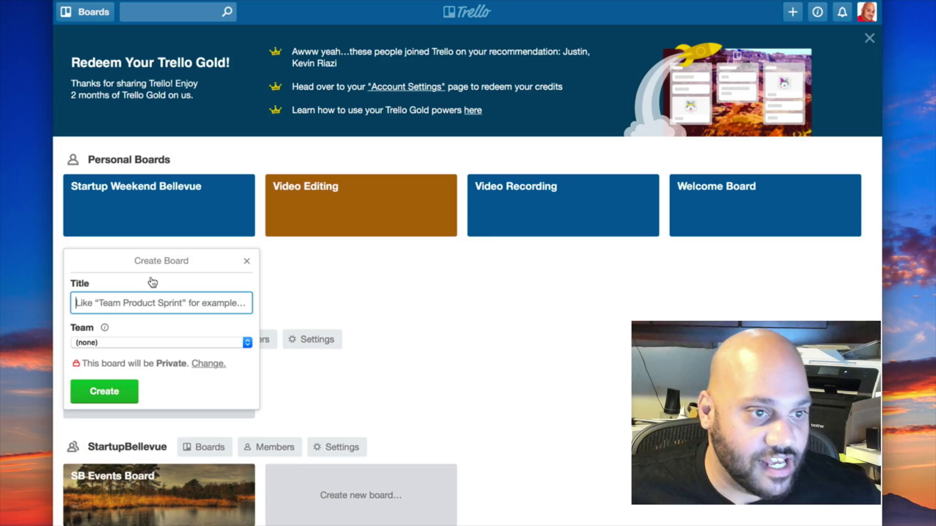
Create the private board 'YouTube Videos' and give it a red background colour.
type("YouTube Videos")
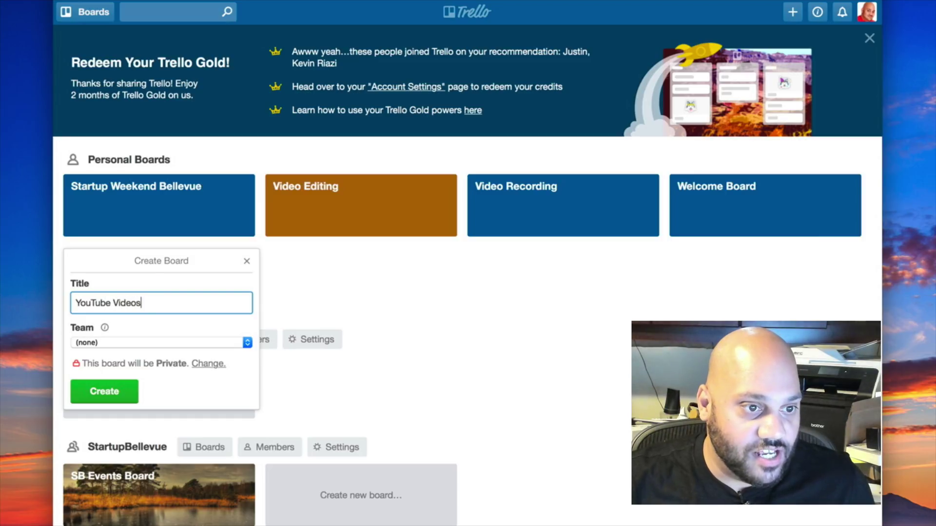
left_click(104, 391)
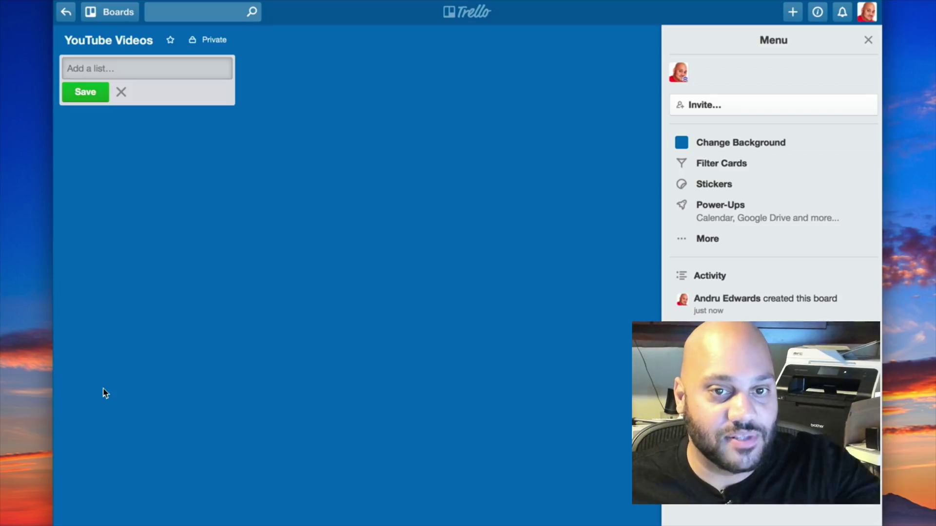
left_click(692, 144)
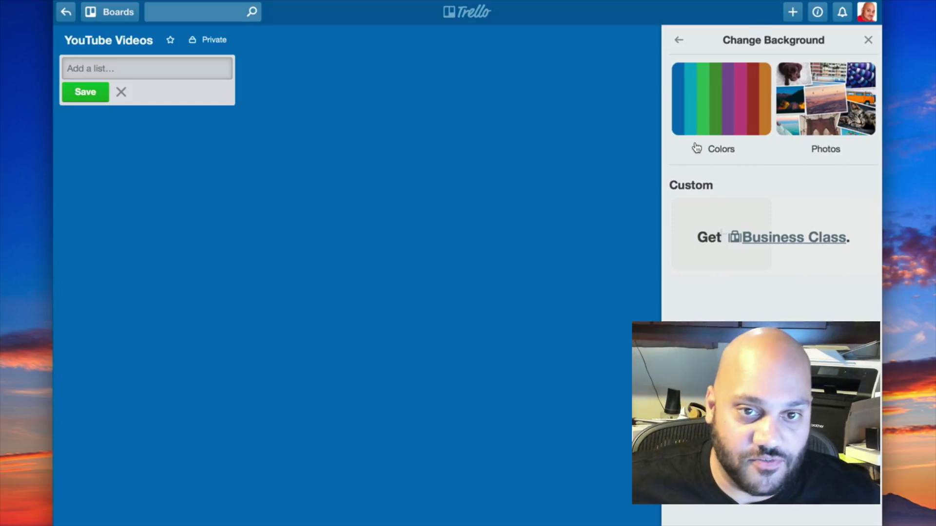
left_click(724, 117)
left_click(818, 117)
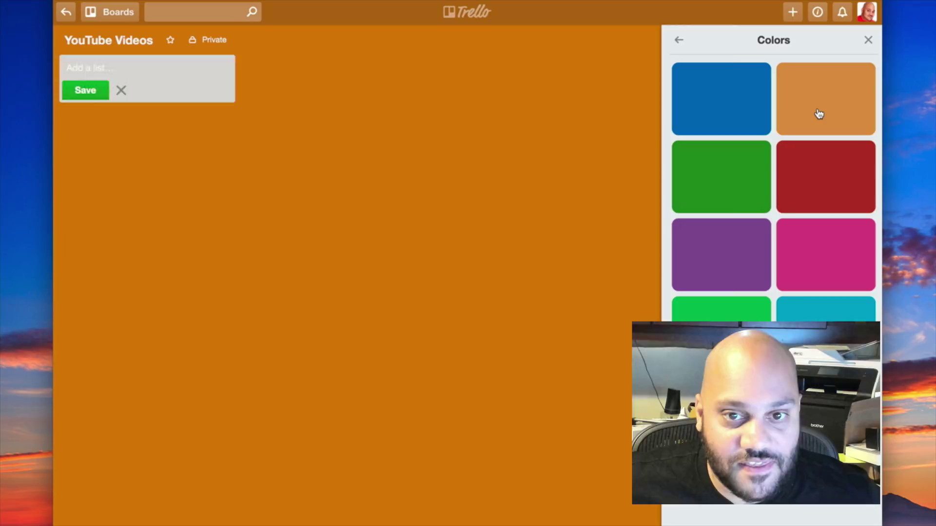
left_click(821, 181)
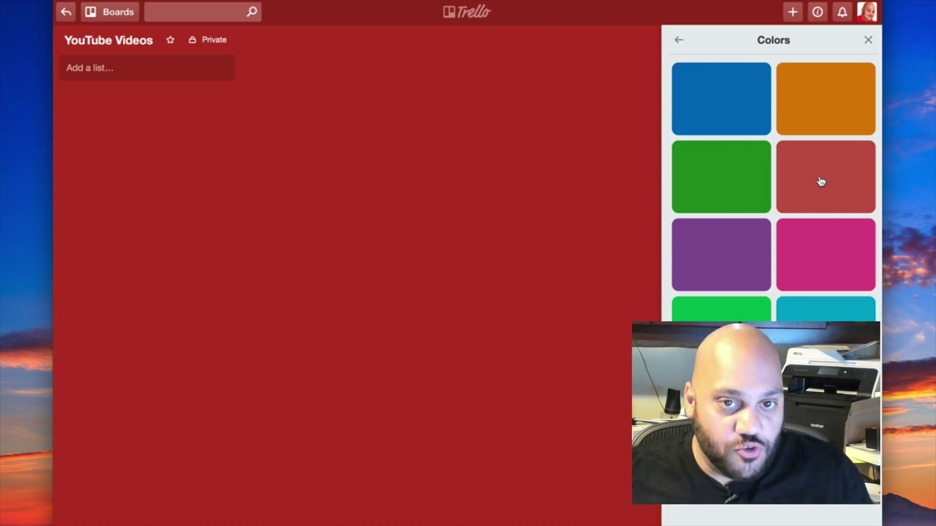
left_click(867, 40)
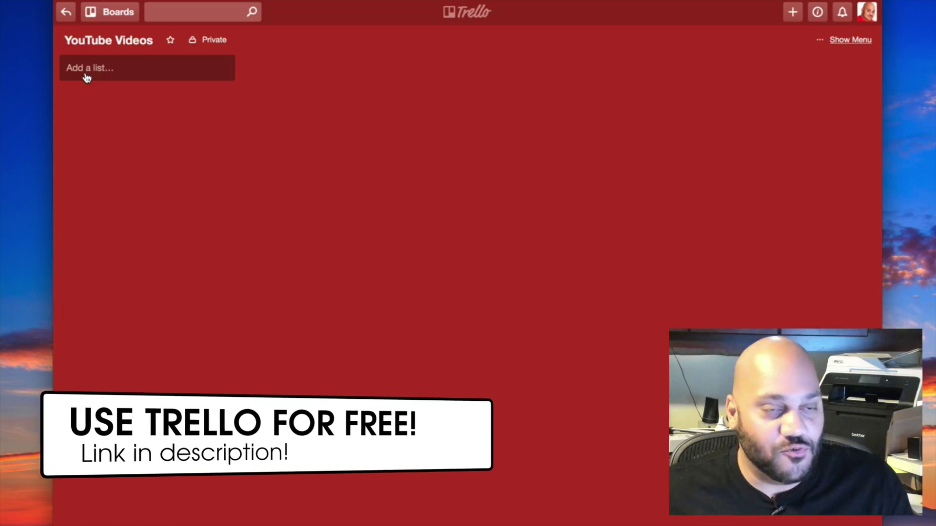
Add the lists Videos To Record, Record Voiceover and Uploaded to Dropbox.
left_click(87, 77)
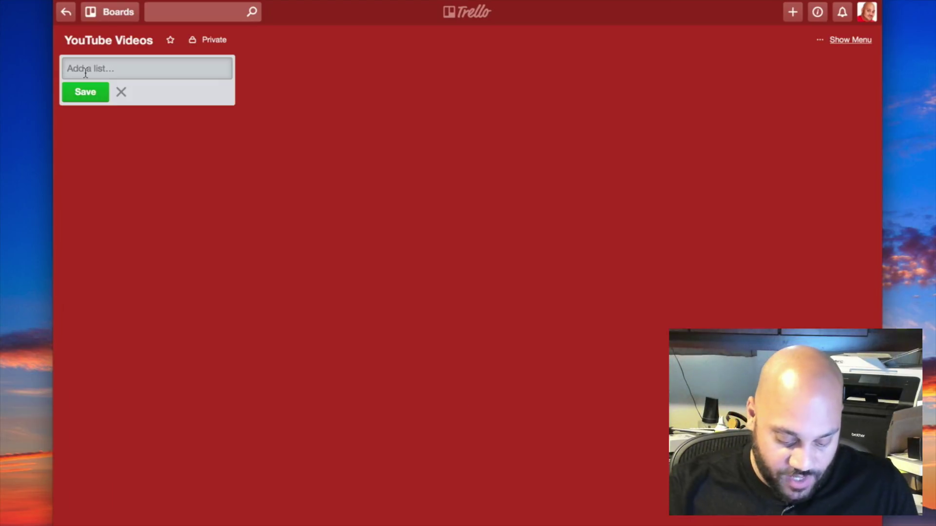
type("Video")
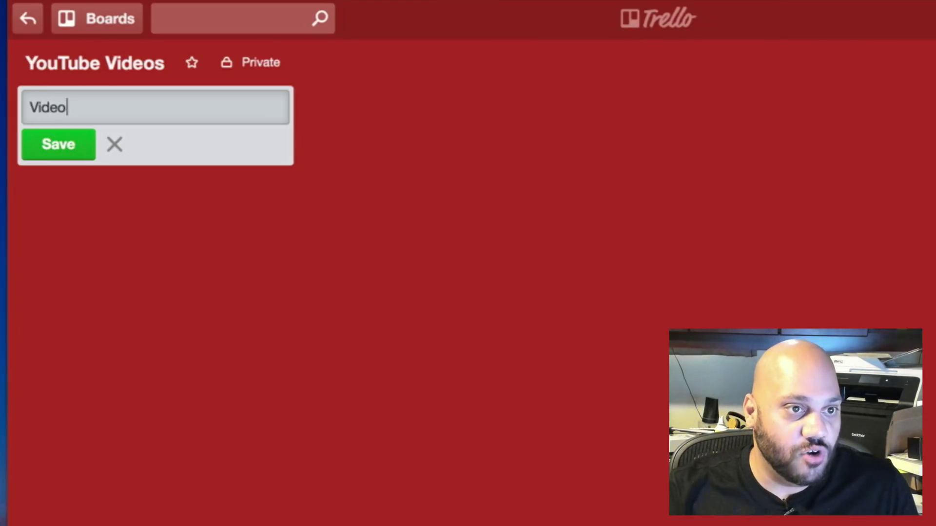
type("s To Record")
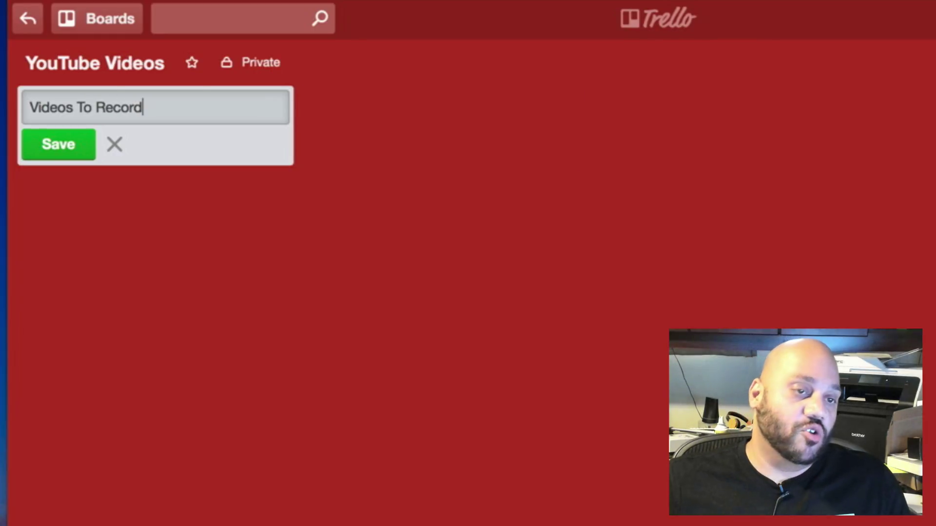
key("Return")
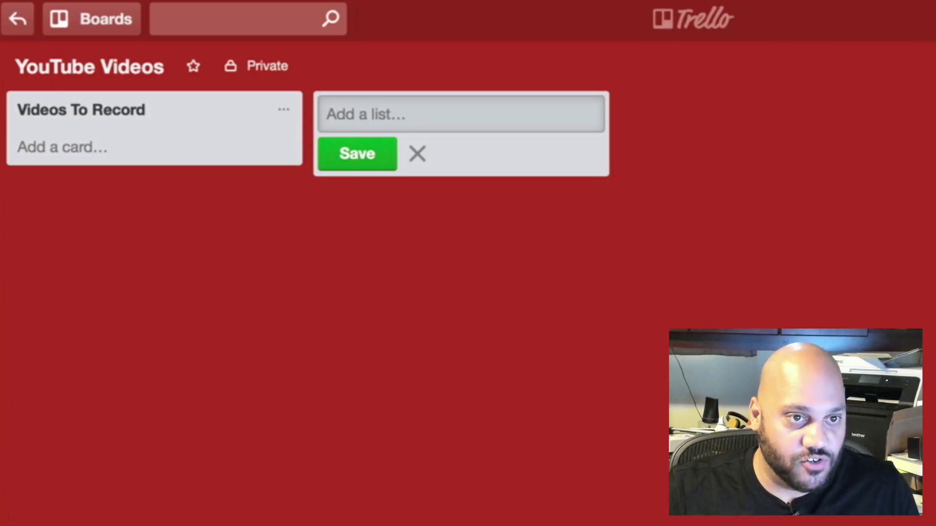
type("Record ")
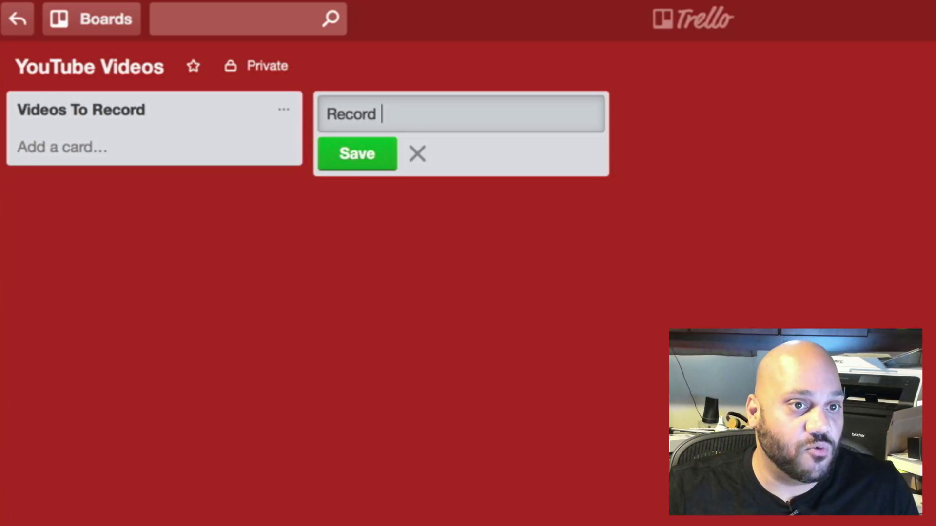
type("Voiceover")
key("Return")
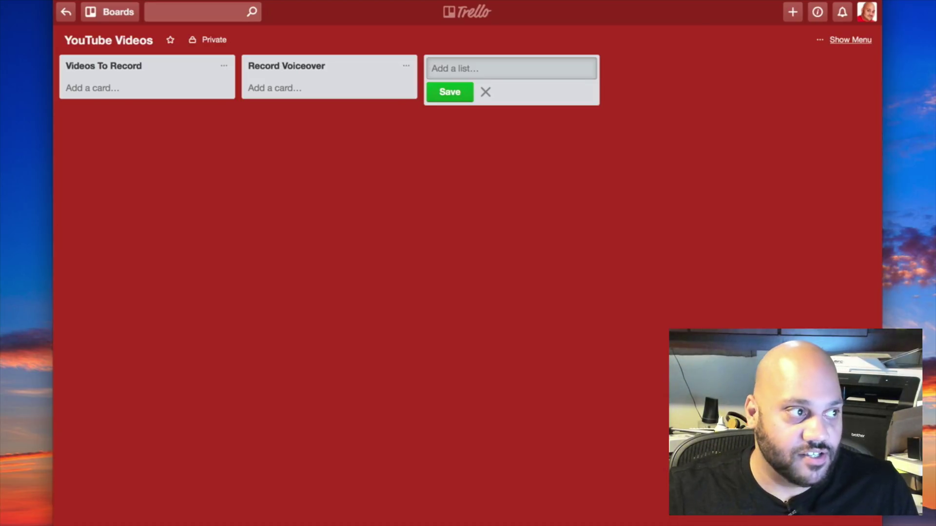
type("Upload to Dropbox")
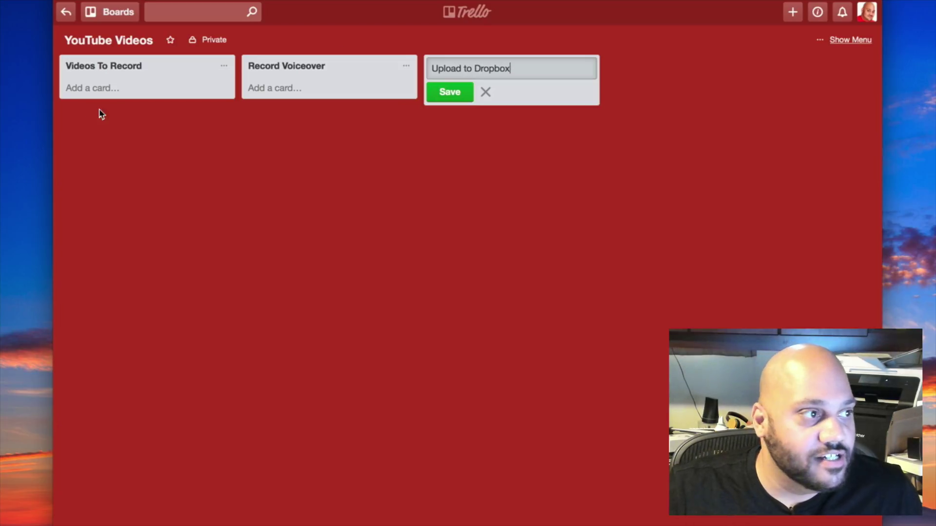
left_click(462, 69)
type("ed")
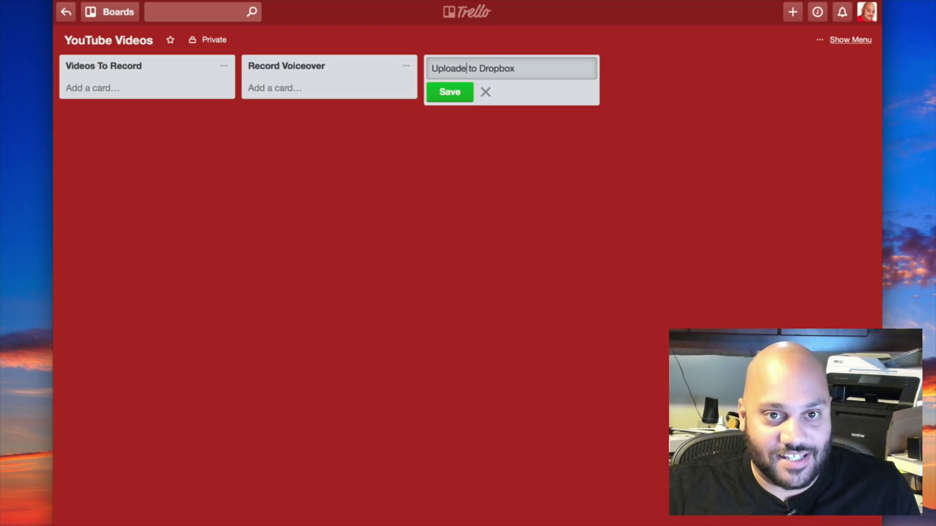
key("Return")
Add the lists Editing Myself, Thumbnail Needed, Uploaded to YouTube and Published.
type("Editing Mys")
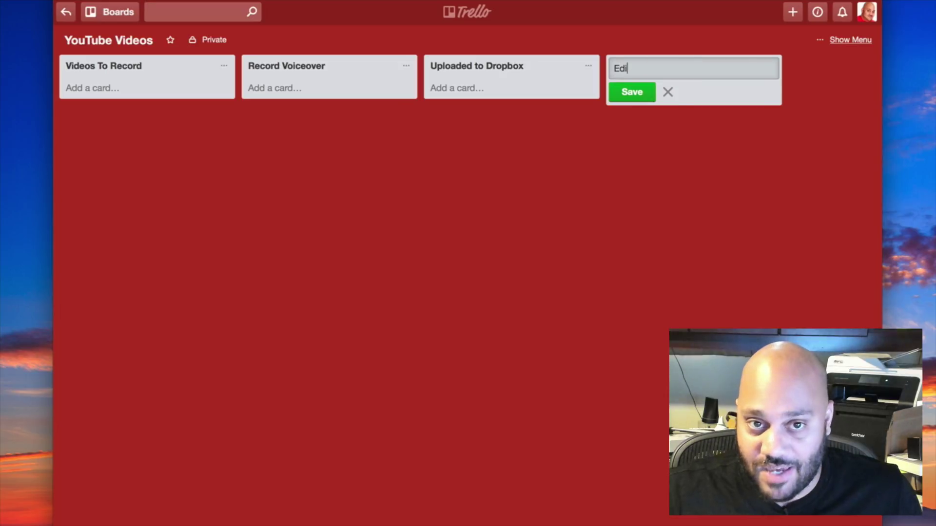
type("elf")
key("Return")
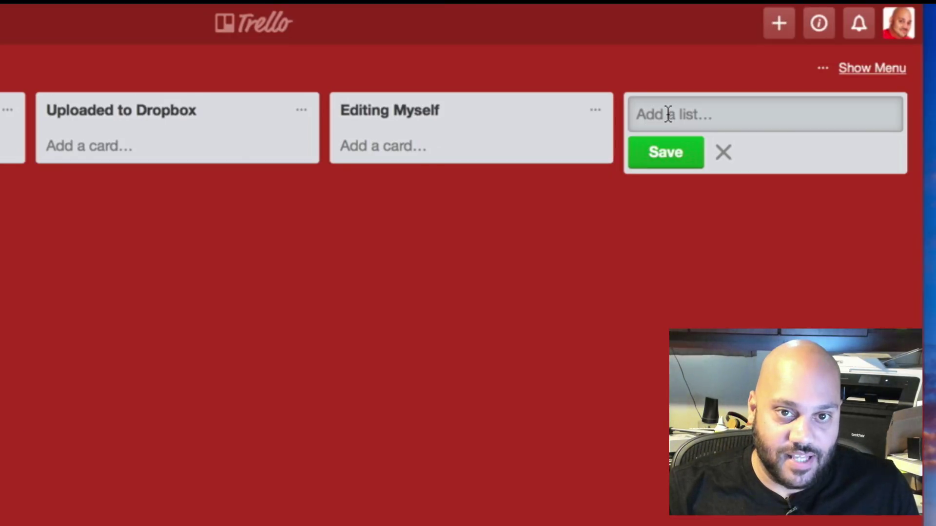
type("Thumbnail ")
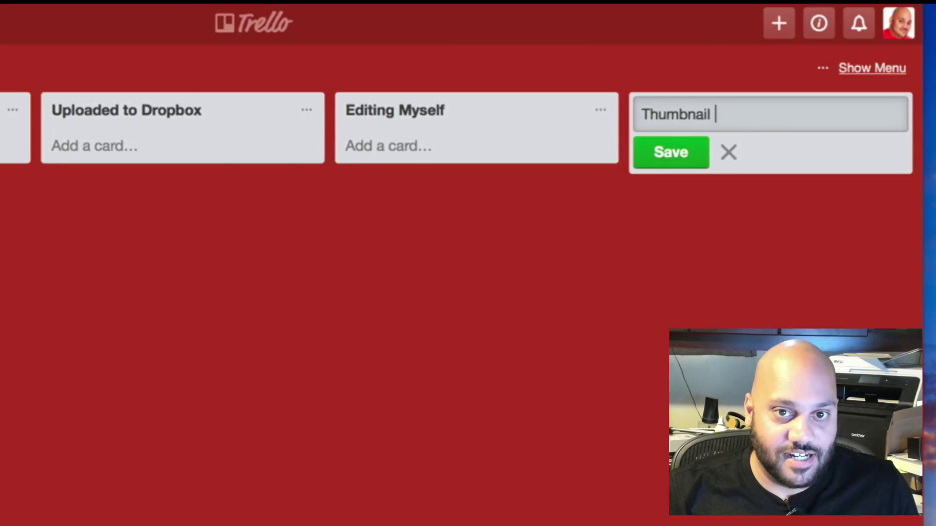
type("Needed")
key("Return")
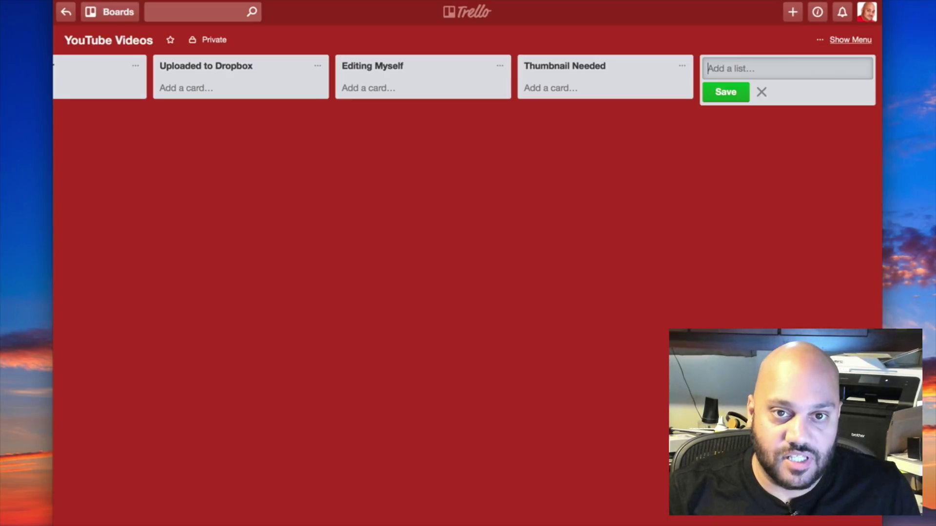
type("Up")
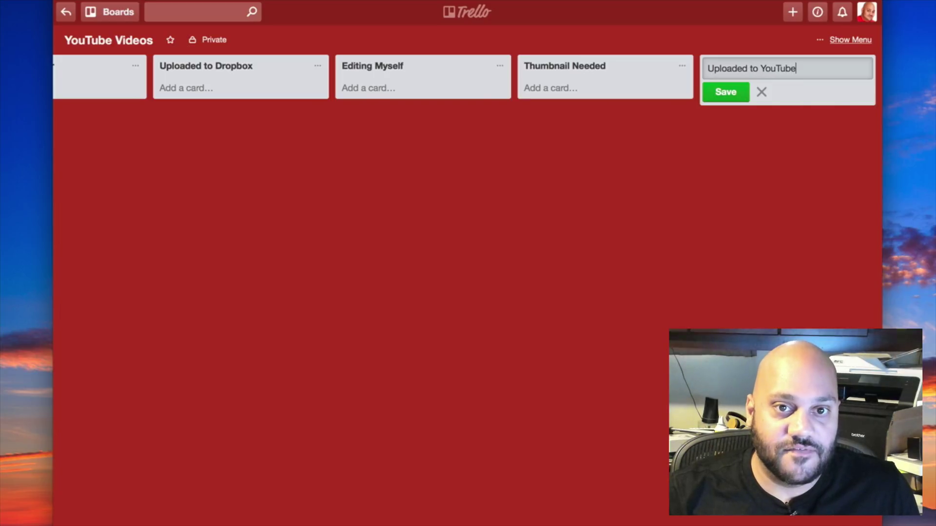
type("loaded to YouTube")
key("Return")
type("Published")
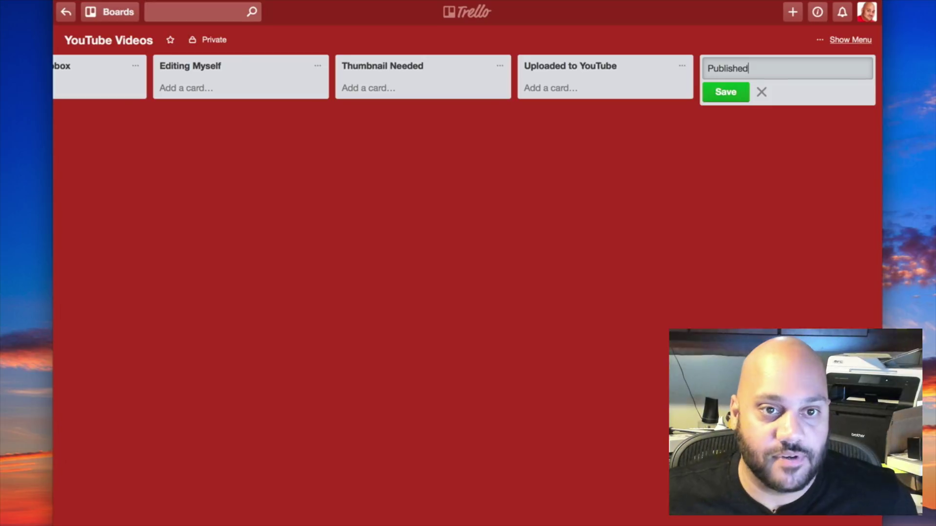
key("Return")
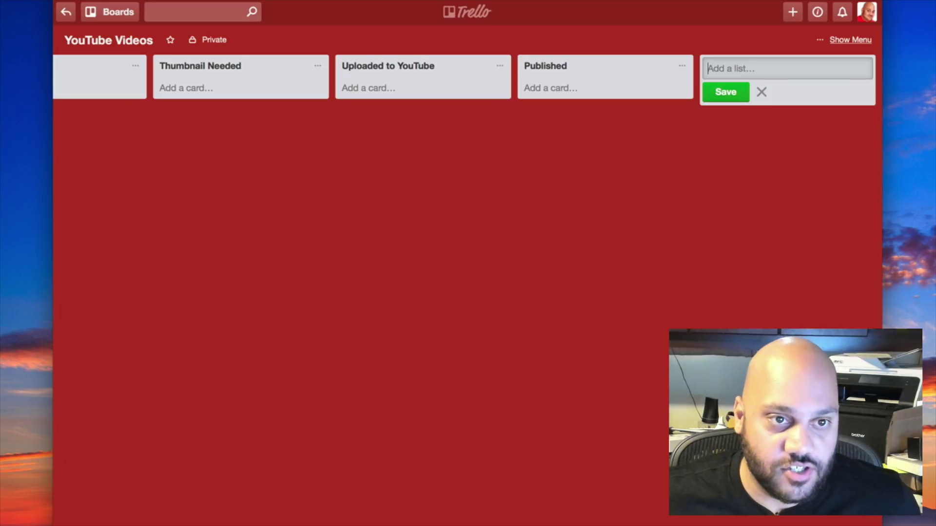
scroll(616, 83, "left", 10)
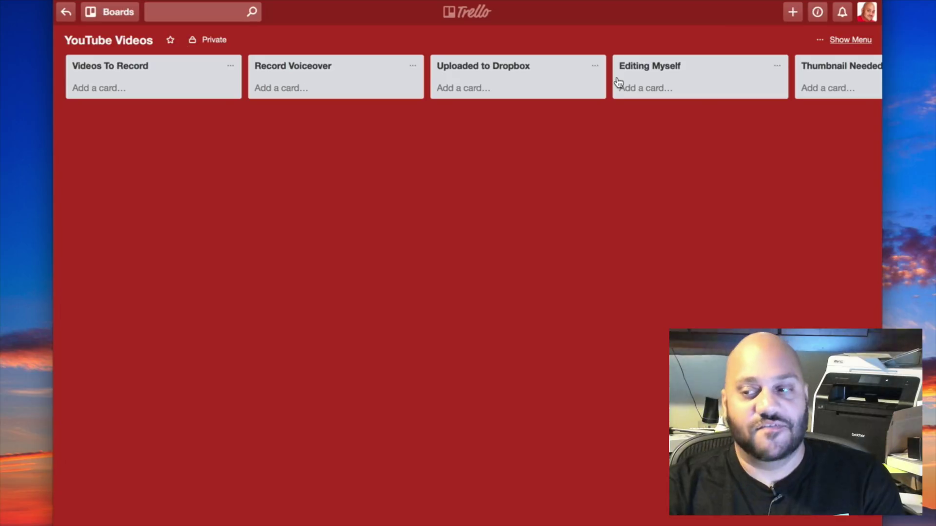
Add cards iPhone 8 Preview, Samsung Galaxy Note 8 Review and Samsung Galaxy Note 8 Camera Review.
scroll(93, 95, "right", 1)
left_click(92, 90)
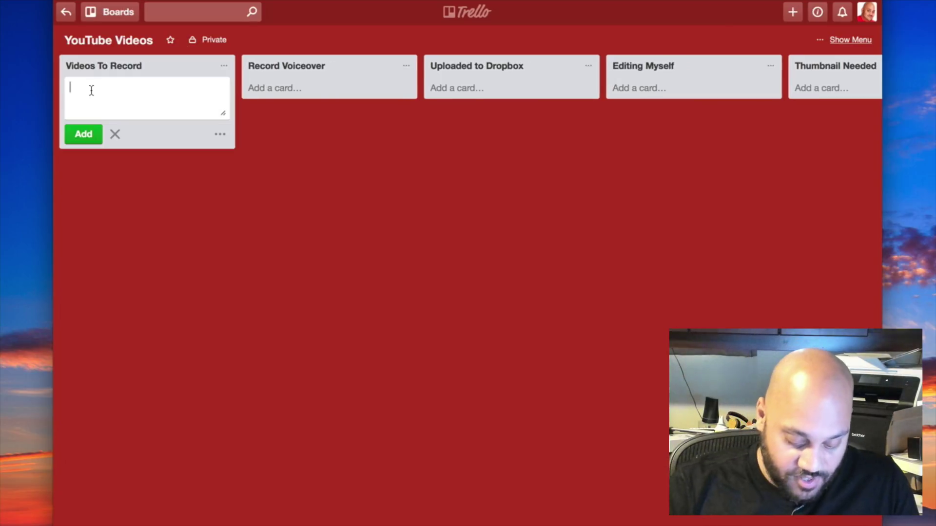
type("iPhone ")
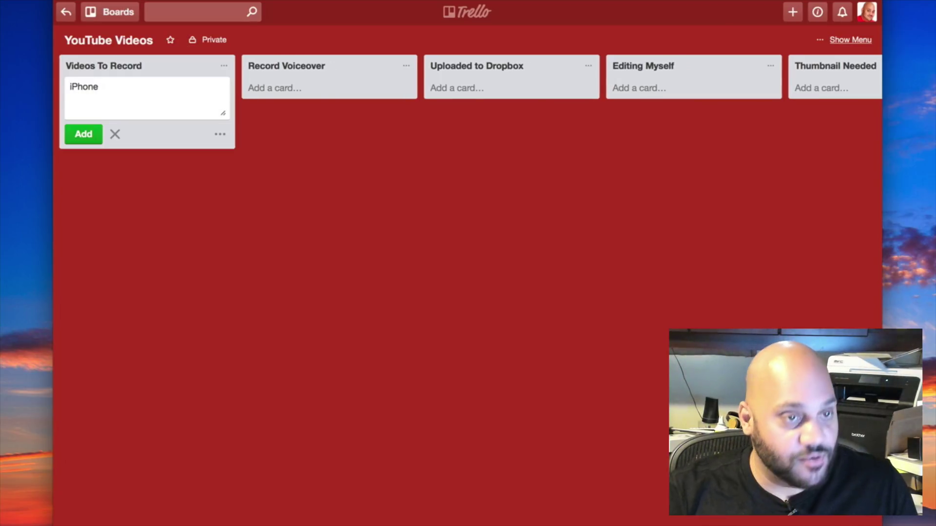
type("8 Preview")
key("Return")
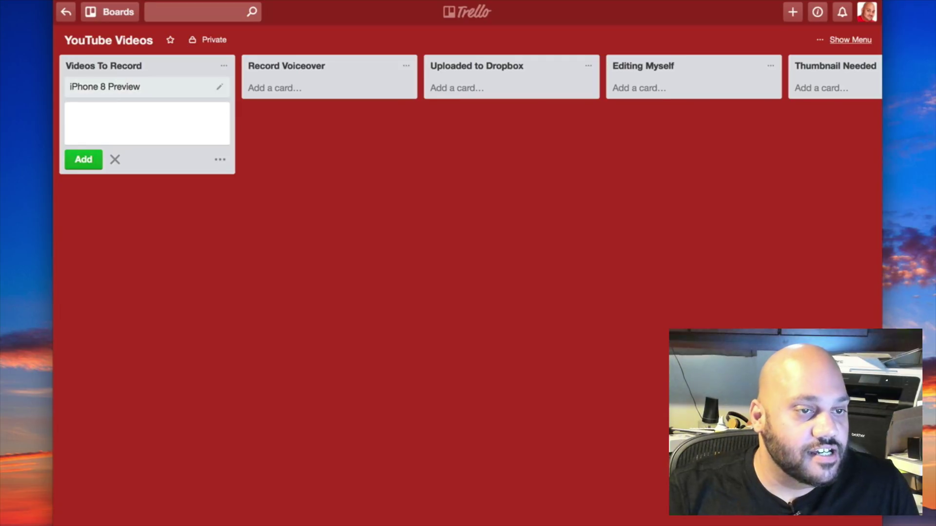
type("Samsung Gala")
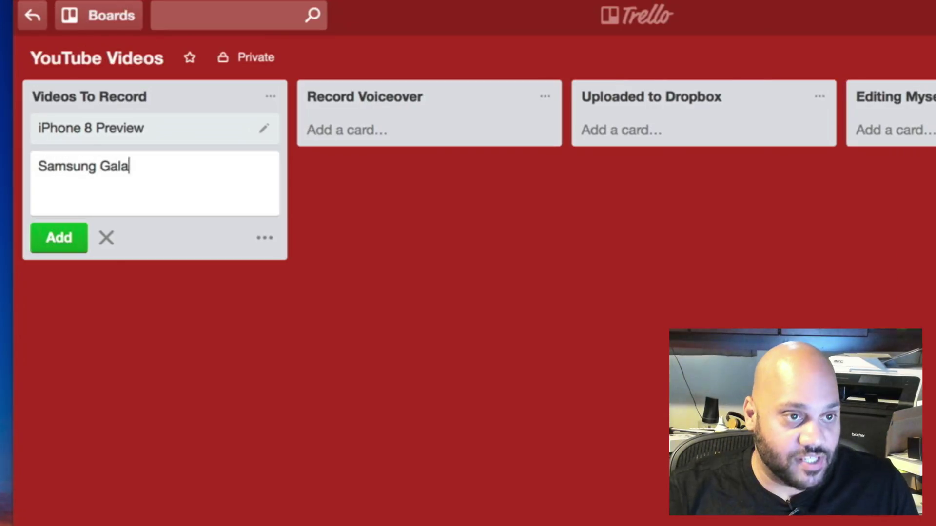
type("xy Note 8 Review")
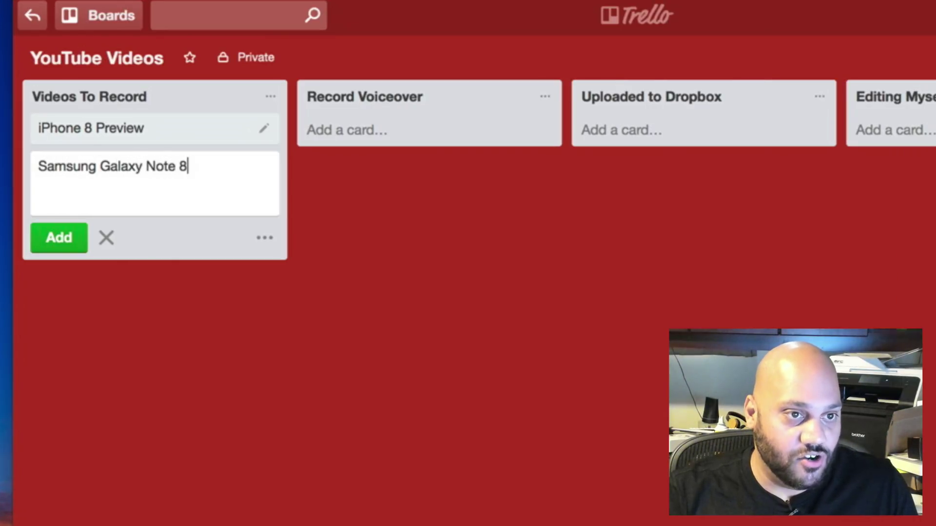
key("Return")
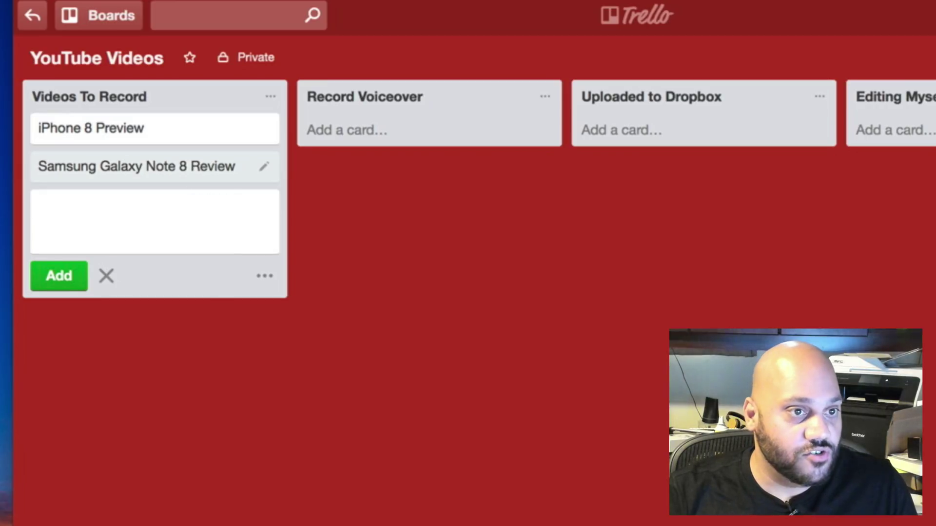
type("Samsung Ga")
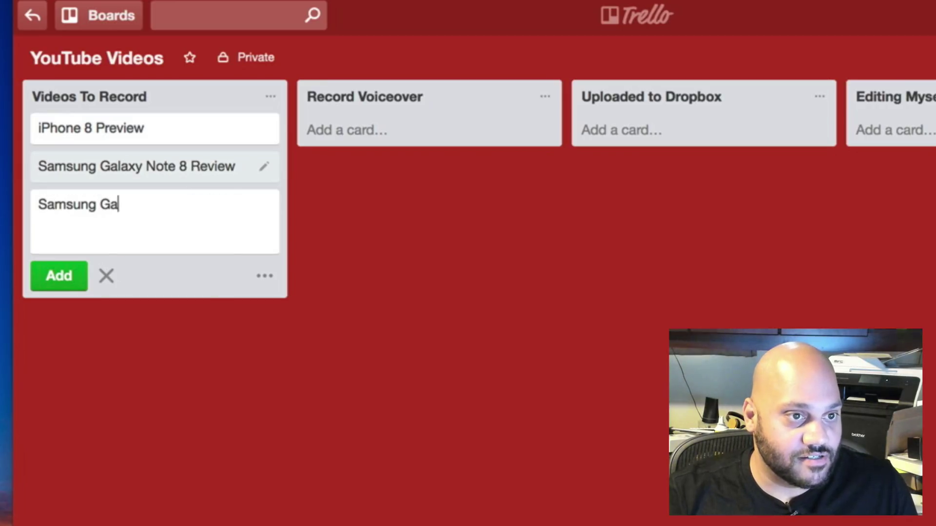
type("laxy Note")
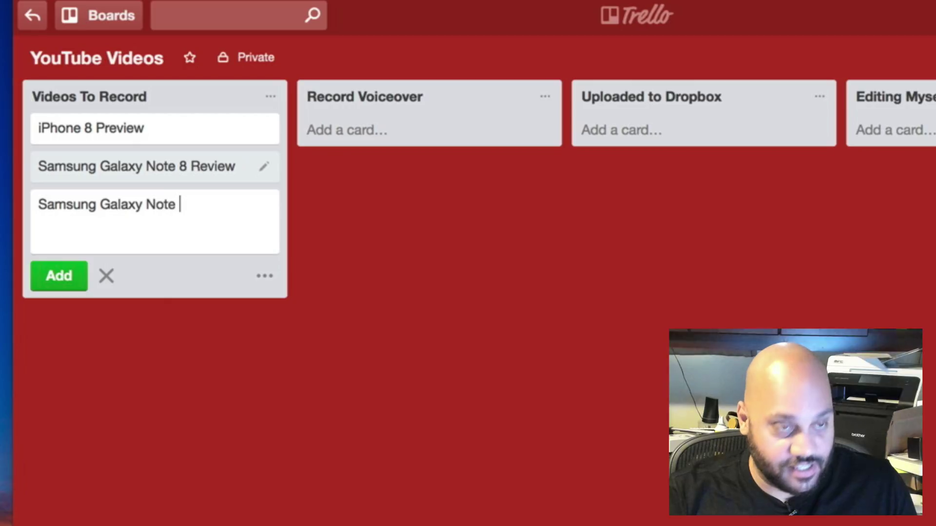
type(" 8 Camera Rev")
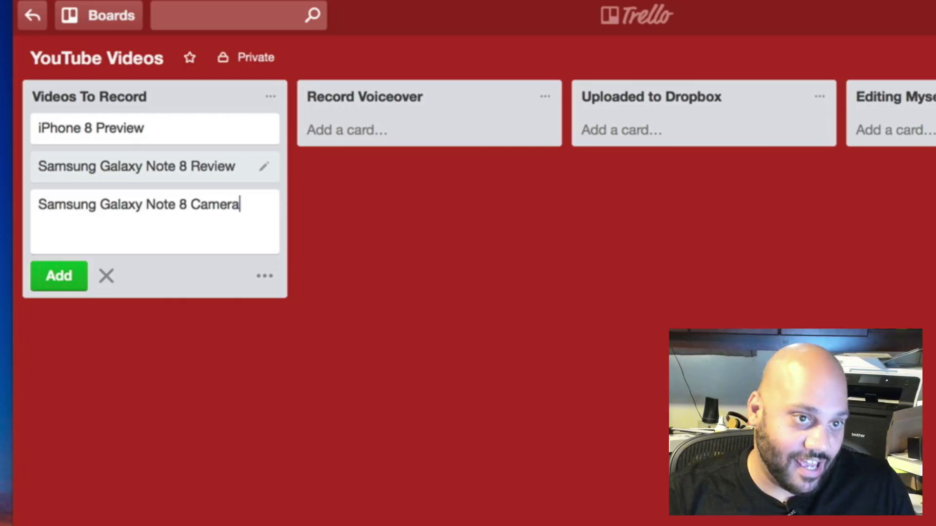
type("iew")
key("Return")
Add the remaining cards, including Trello Walkthrough, Ultimate Home Theater Setup and LG OLED E7 Review.
type("Trello ")
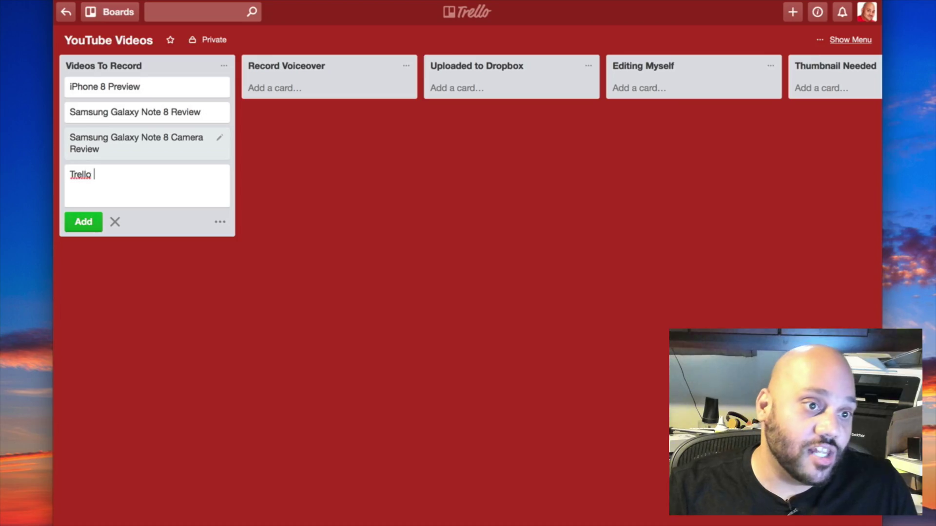
type("Walkthrough")
key("Return")
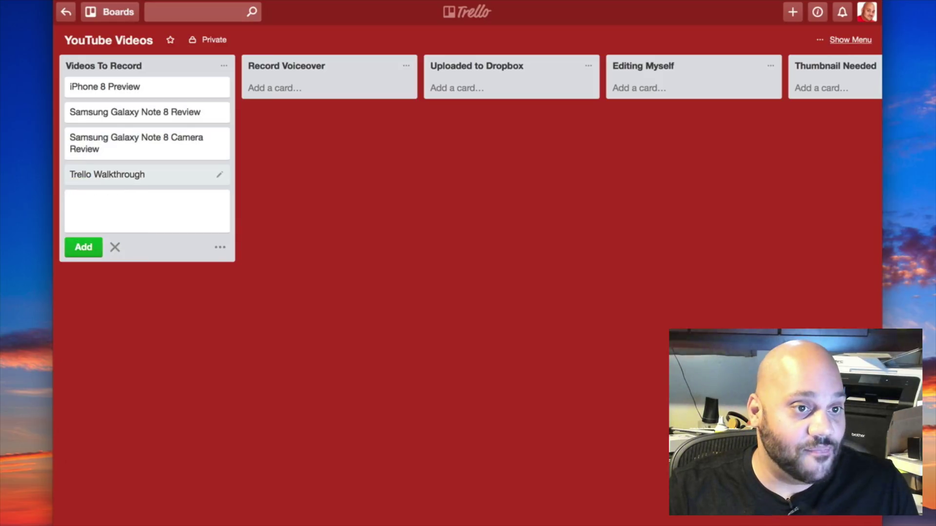
type("Ultimate Home")
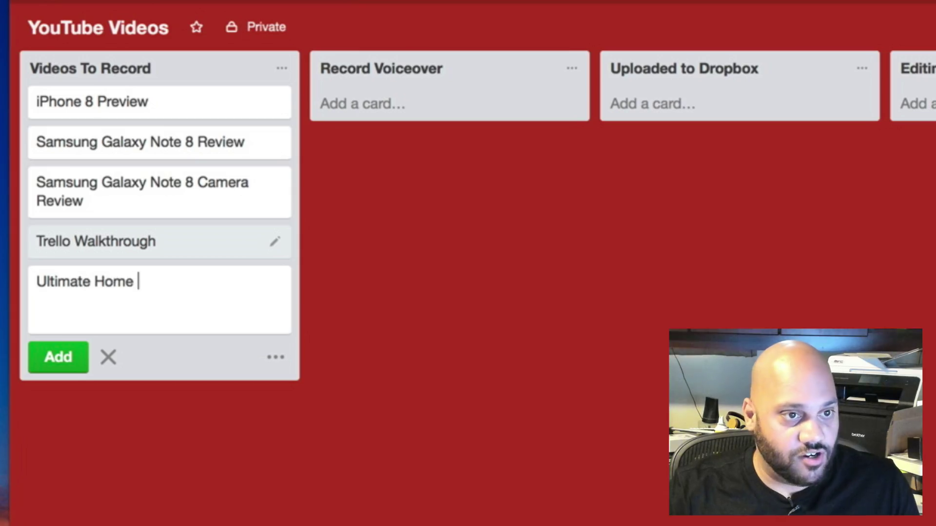
type("THea")
key("BackSpace")
key("BackSpace")
key("BackSpace")
type("heater Setup")
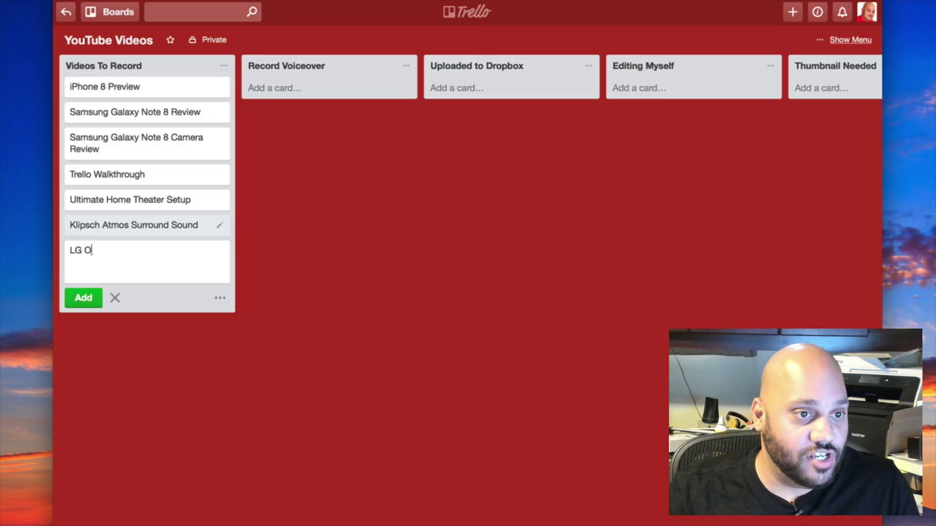
type("D E7 Review")
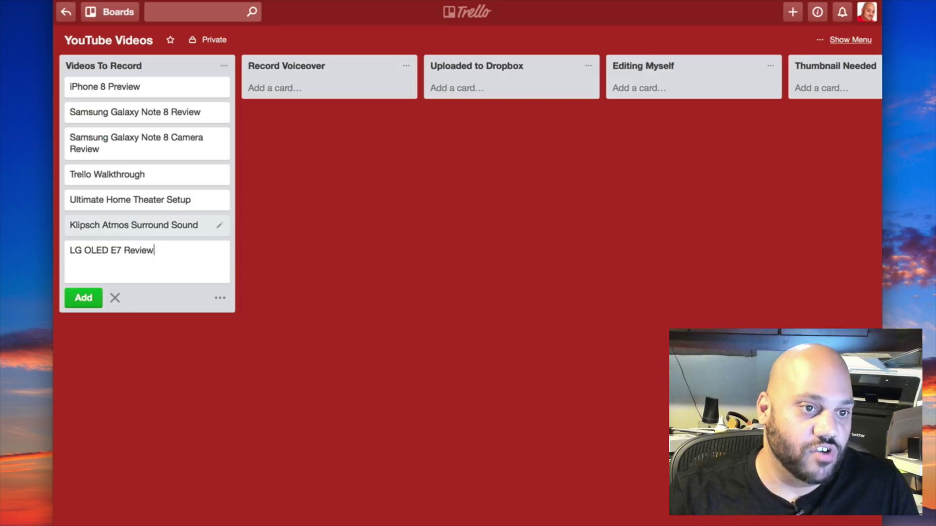
key("Return")
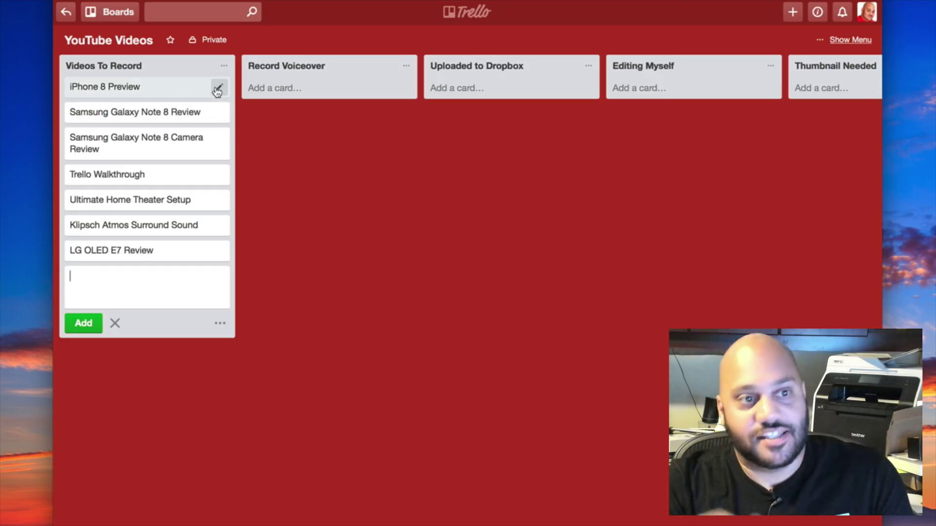
On the iPhone 8 Preview card, create a Shot List checklist with items Open and Teaser.
left_click(118, 95)
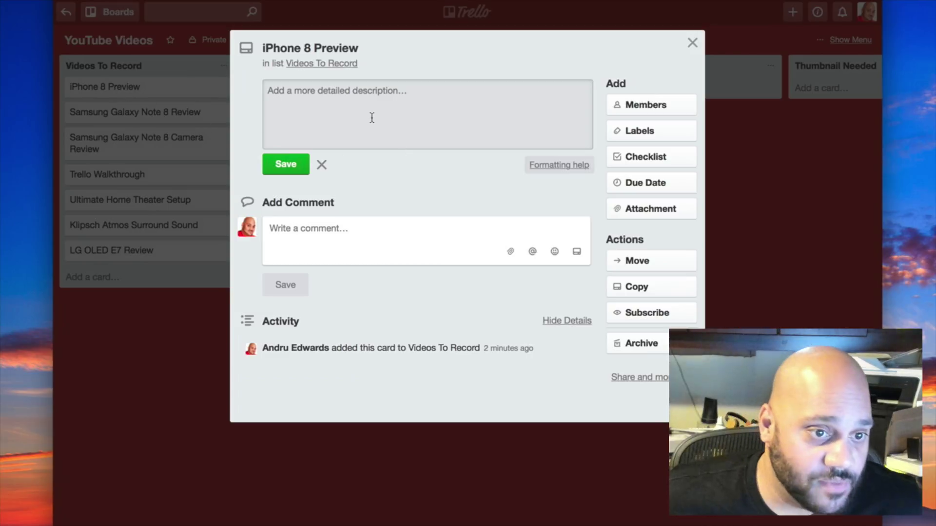
left_click(646, 157)
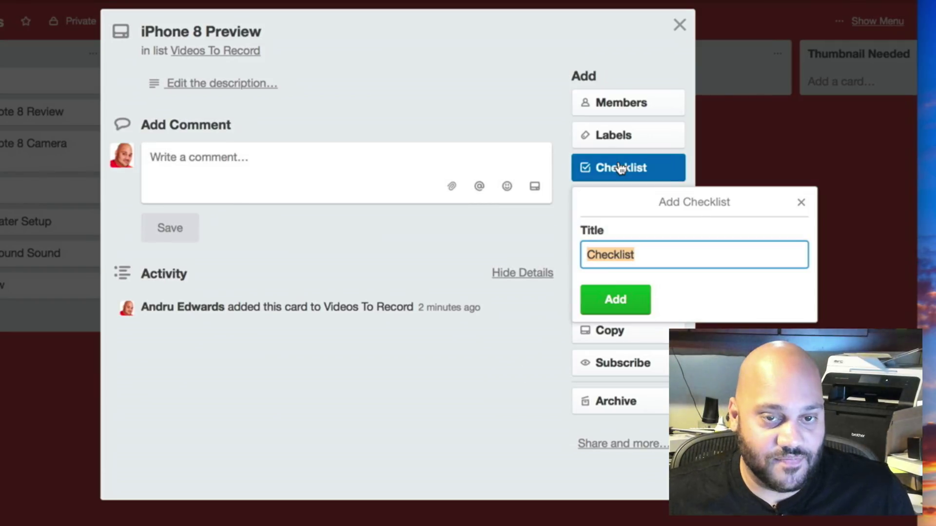
type("Shot Li")
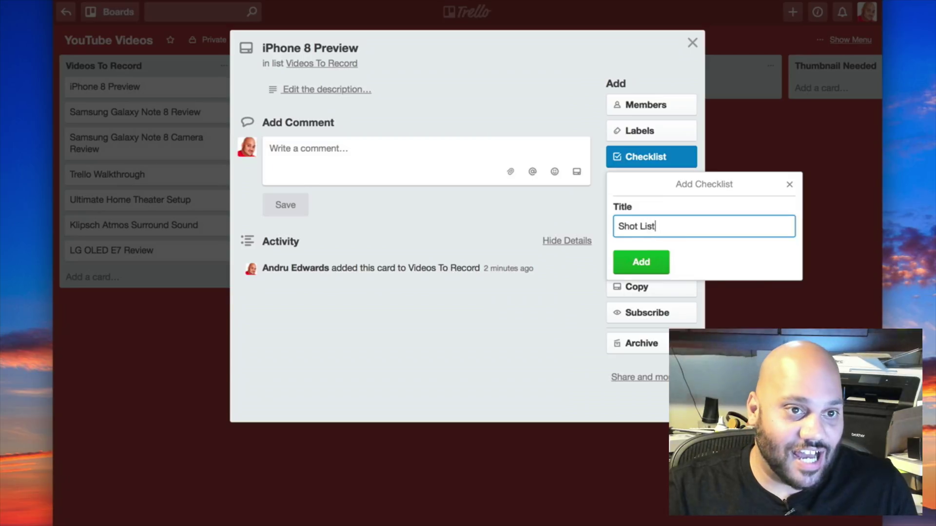
key("Return")
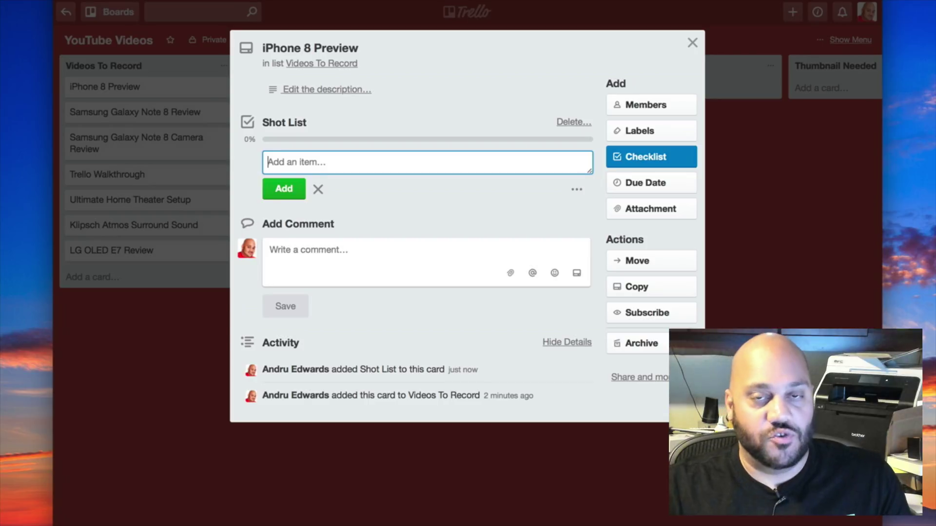
type("Ope")
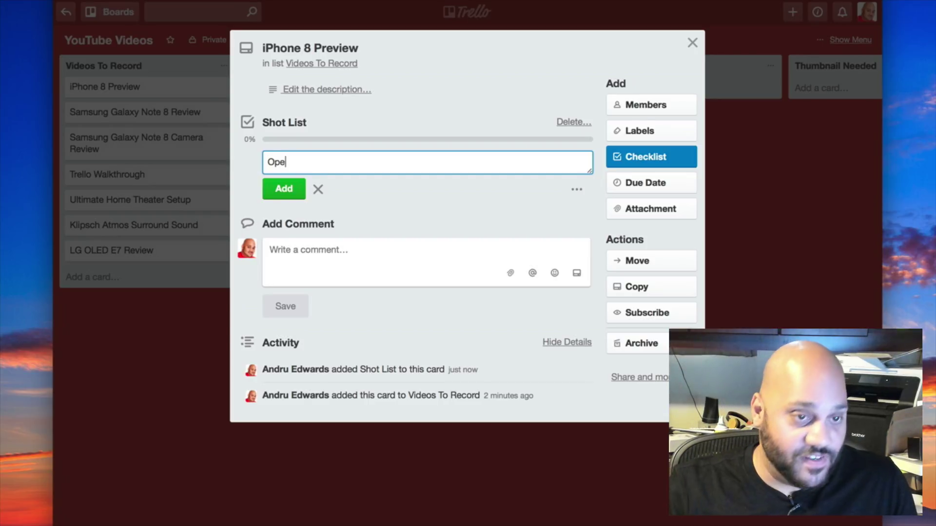
type("n")
key("Return")
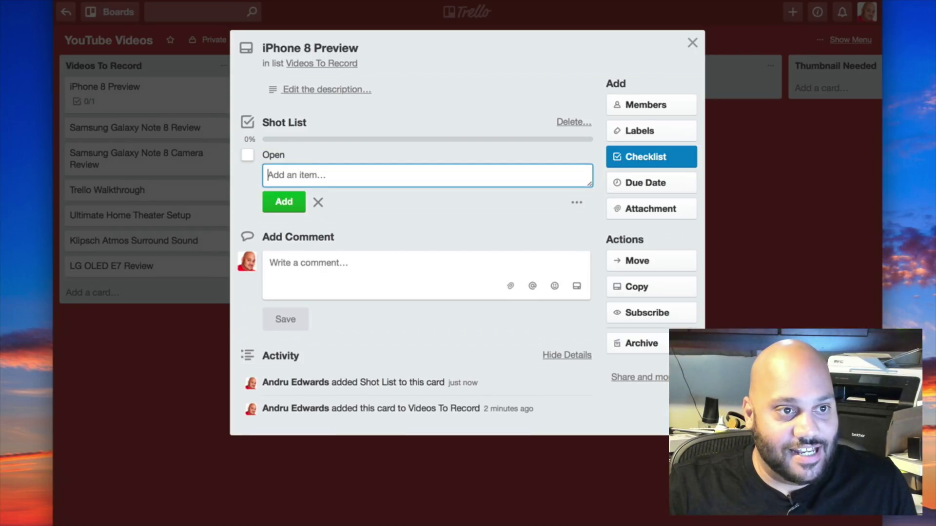
type("Teaser")
key("Return")
Add checklist items Leaked Images of iPhone, Rear shot of iPhone 7 Plus, Galaxy Note 8 OLED display.
type("Leaked Images of ")
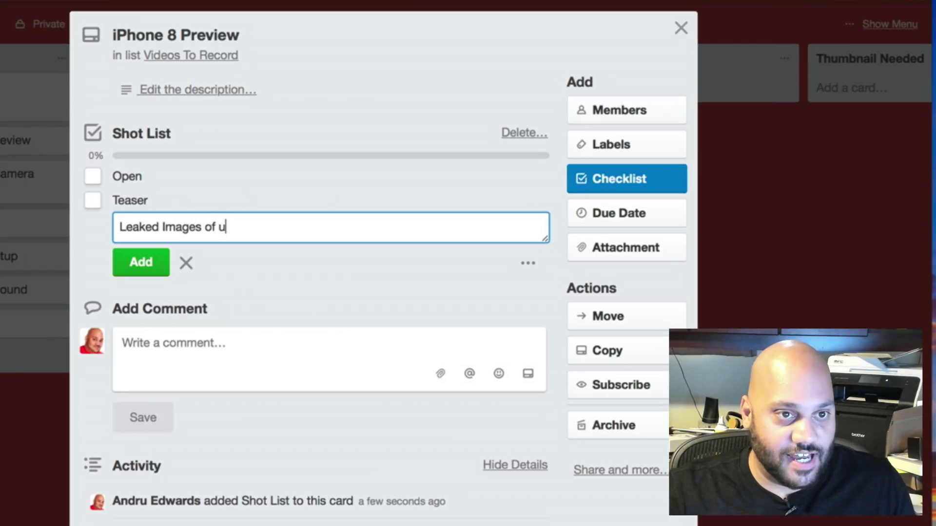
type("iPhone")
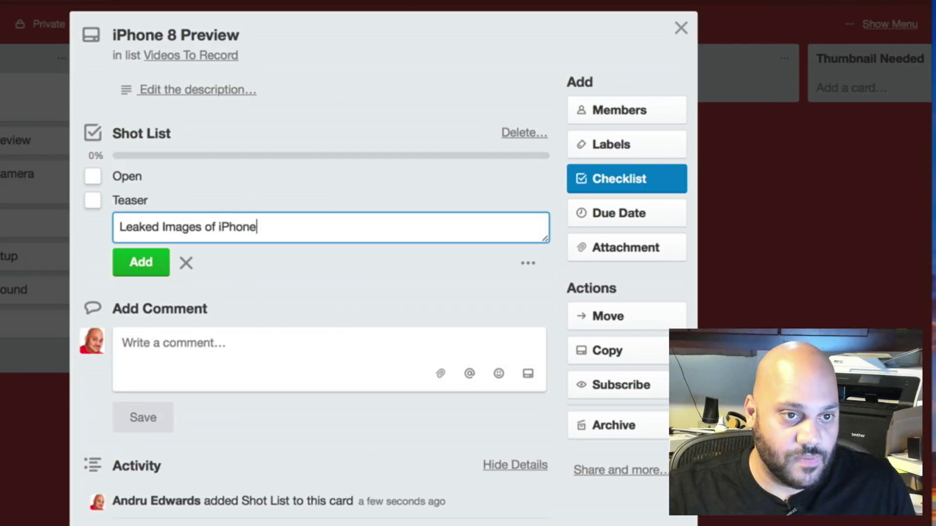
key("Return")
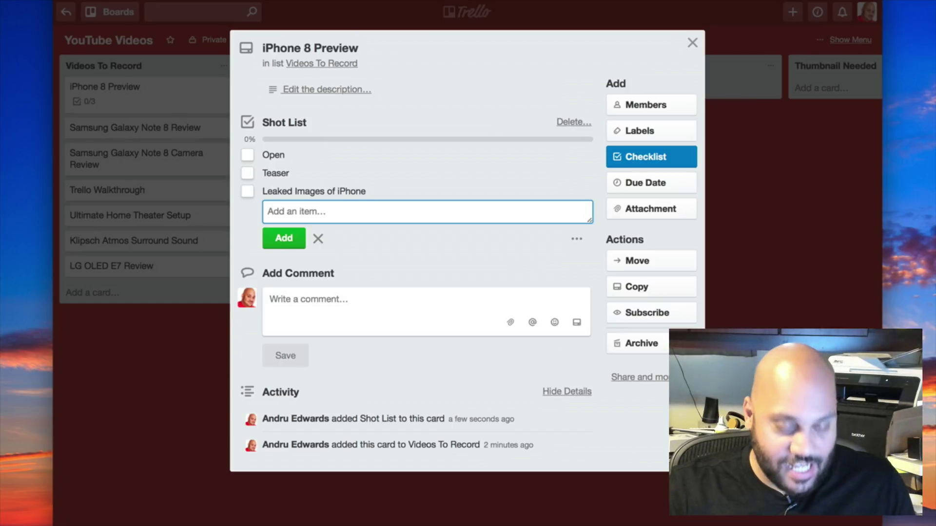
type("Rear shot of")
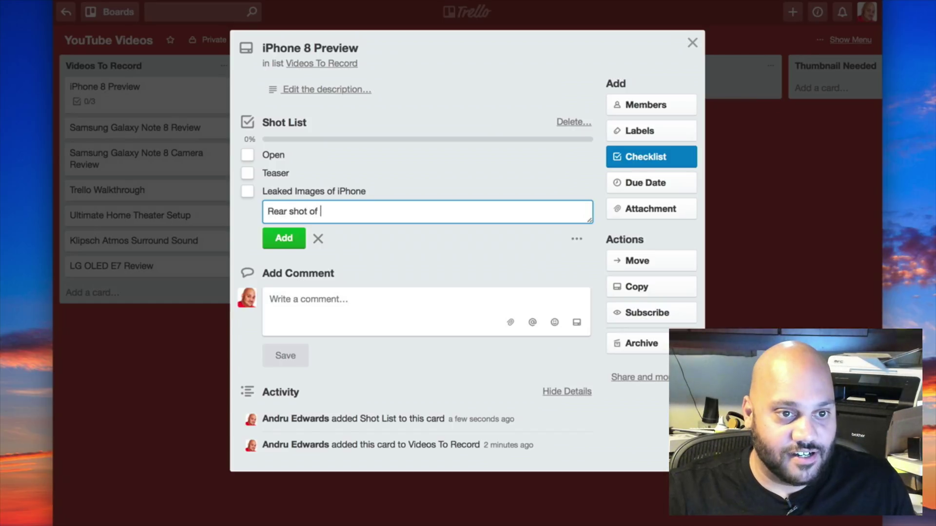
type(" iPhone 7 Plu")
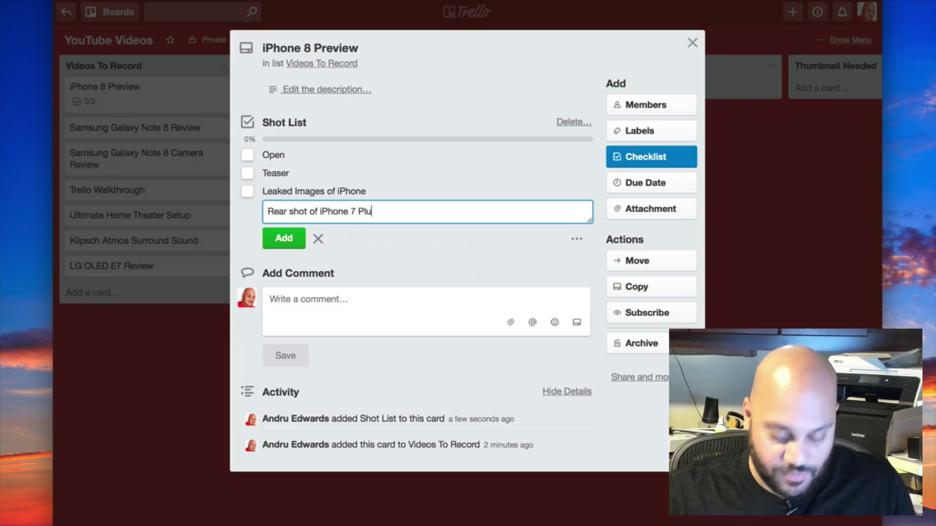
type("s")
key("Return")
type("Shot of")
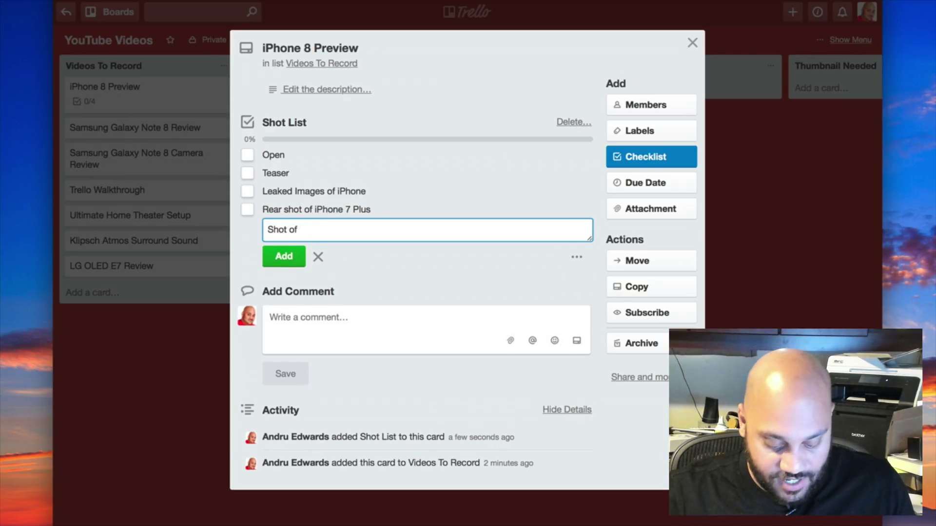
key("BackSpace")
key("BackSpace")
key("BackSpace")
type("Galal")
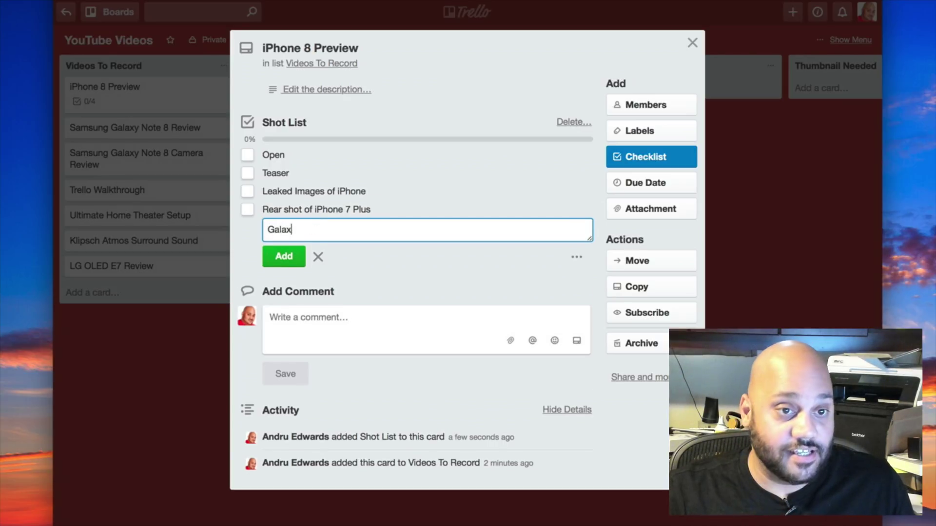
type("y No")
type("te 8 OLED displ")
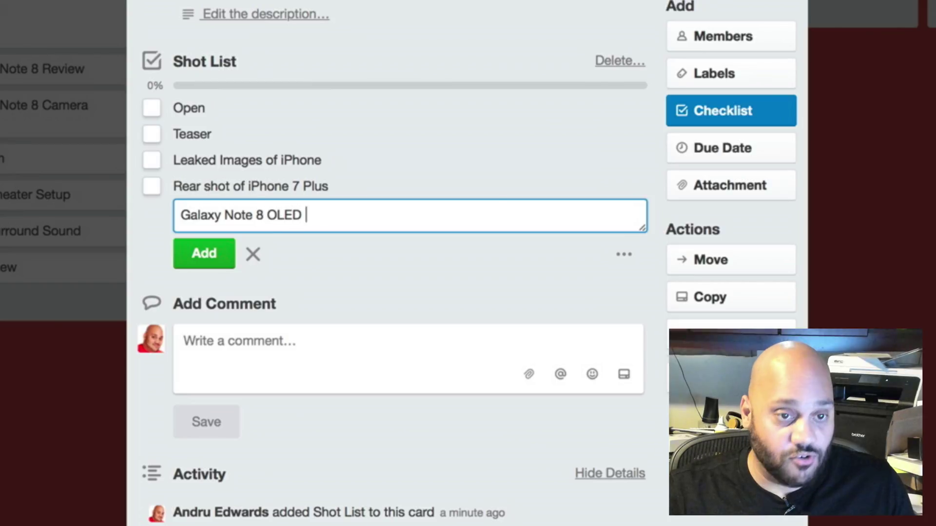
type("ay")
key("Return")
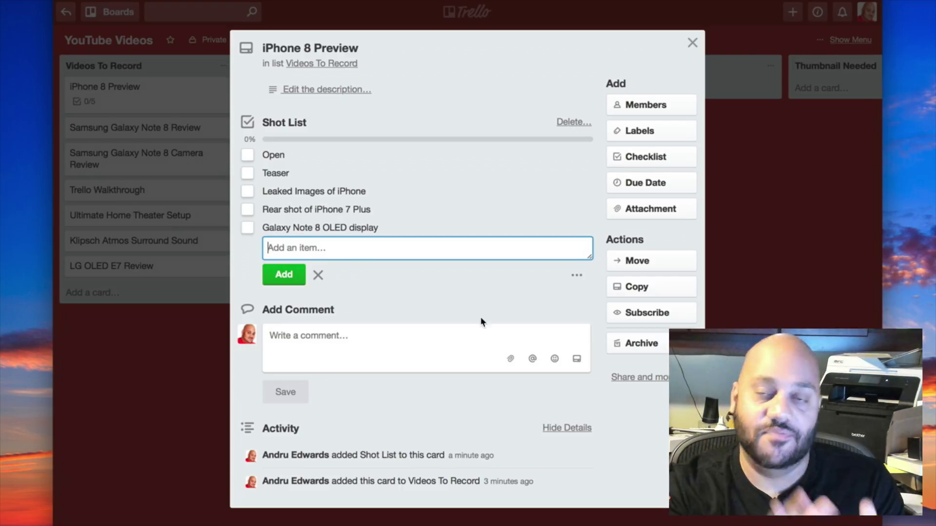
left_click(325, 343)
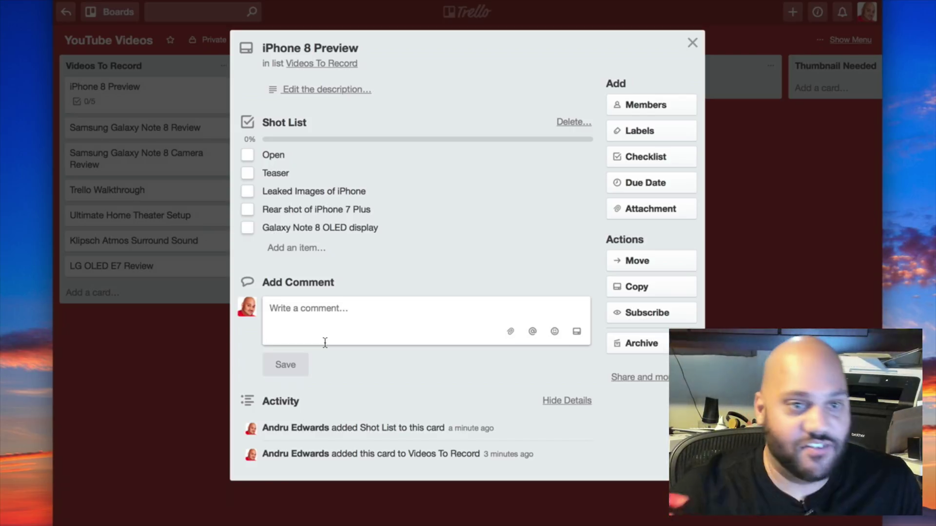
Write the description 'An advance look at the upcoming iPhone 8 - make sure to publish prior to the official…' and open the due date picker.
left_click(319, 90)
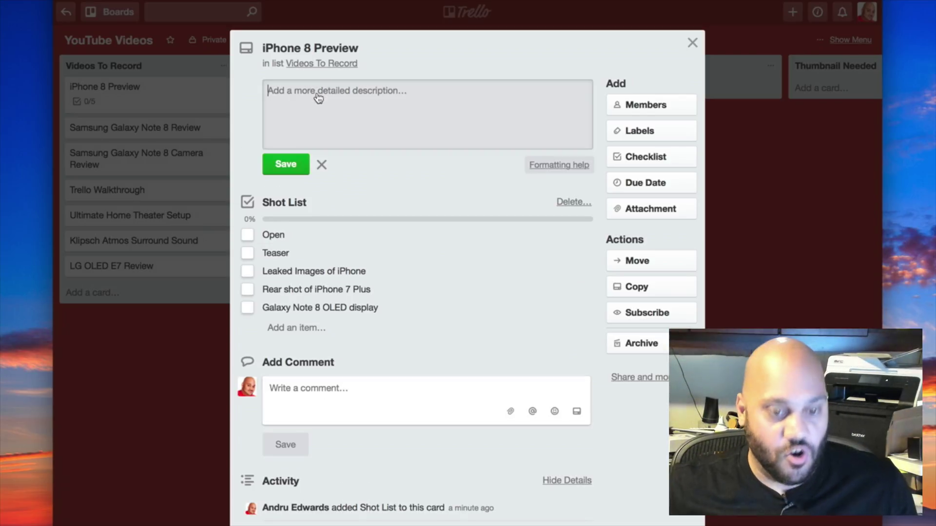
type("An adv")
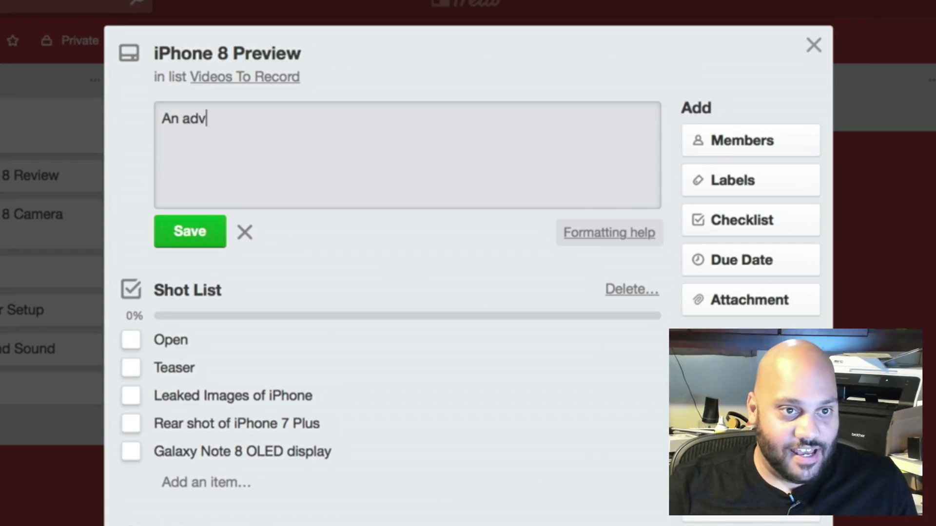
type("ance look at the ")
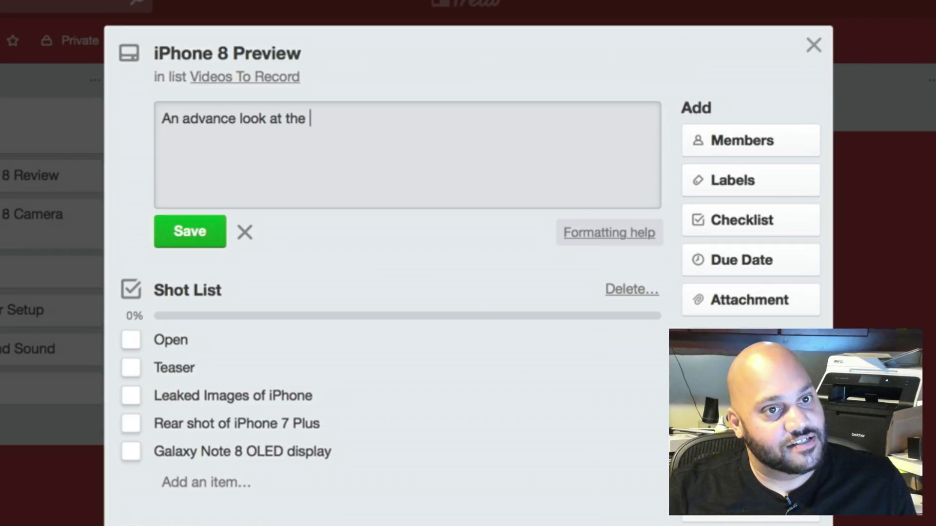
type("upcoming iP")
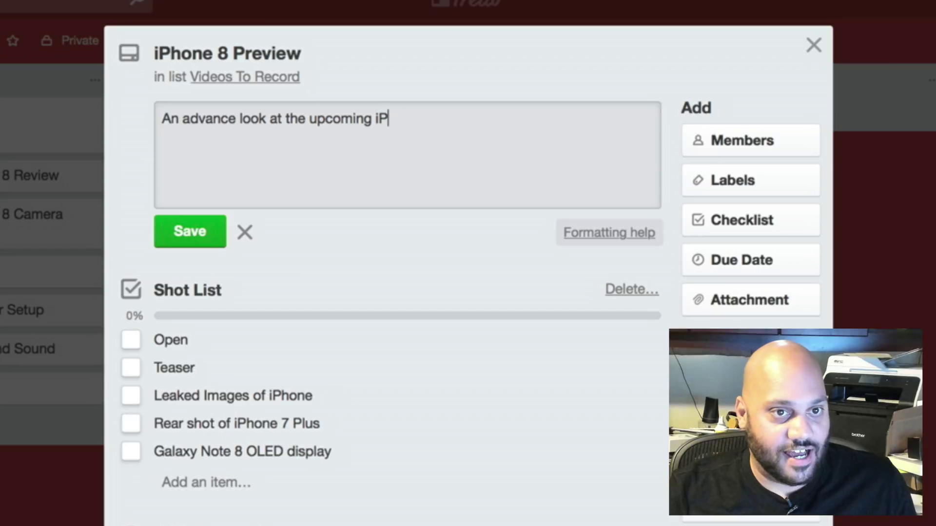
type("hone 8 - make sure to p")
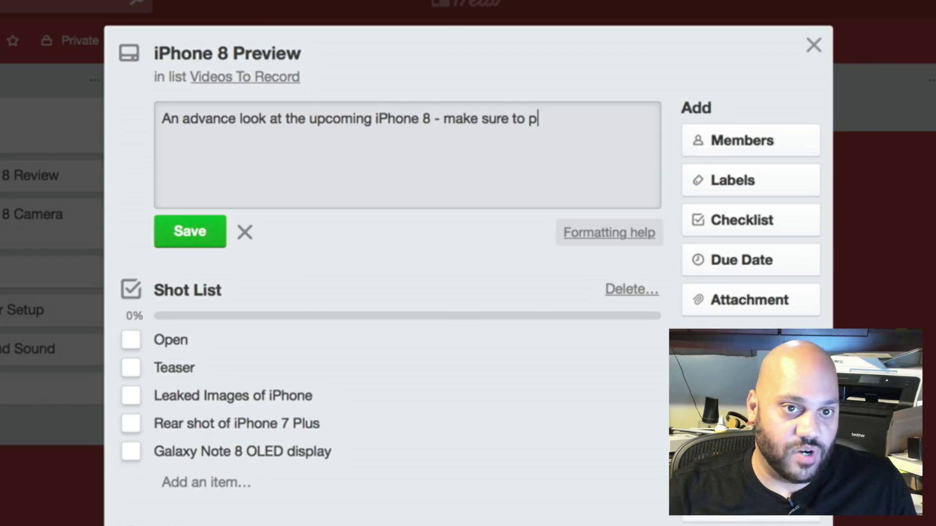
type("ublish prior t")
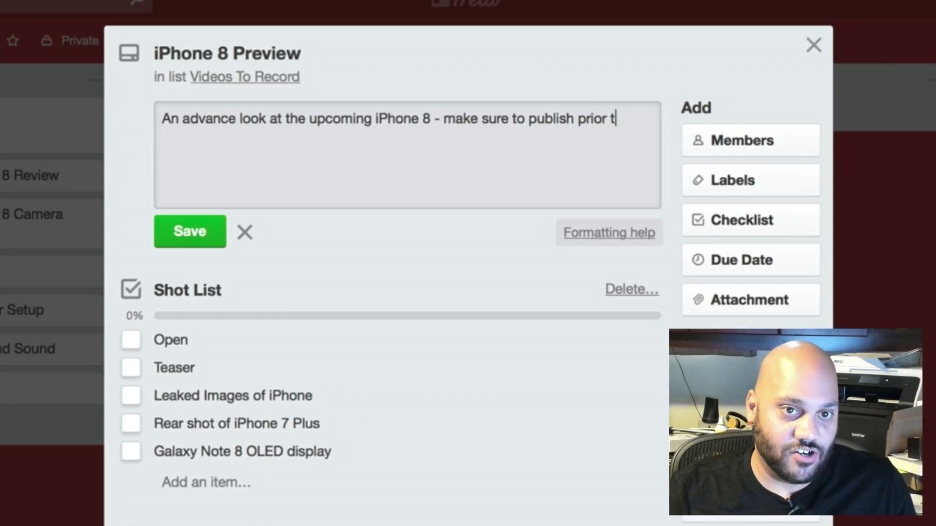
type("o the official announcement")
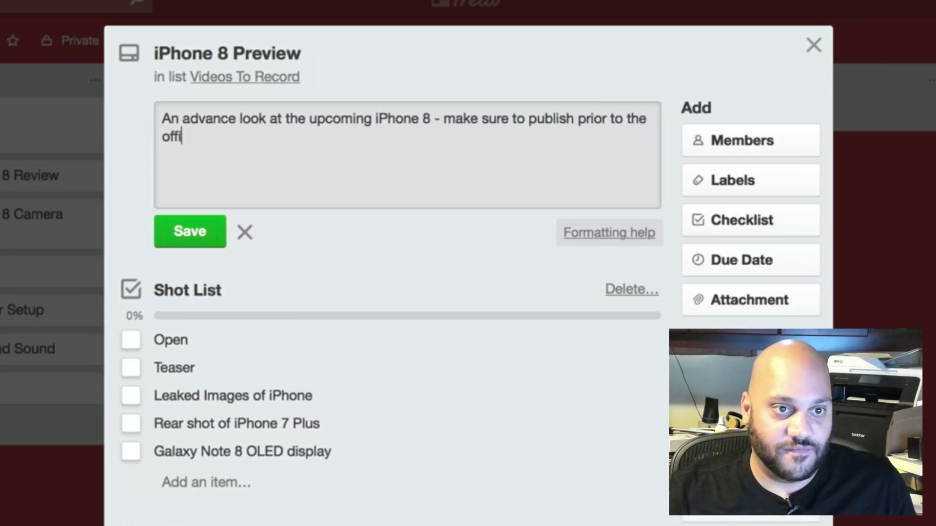
type(".")
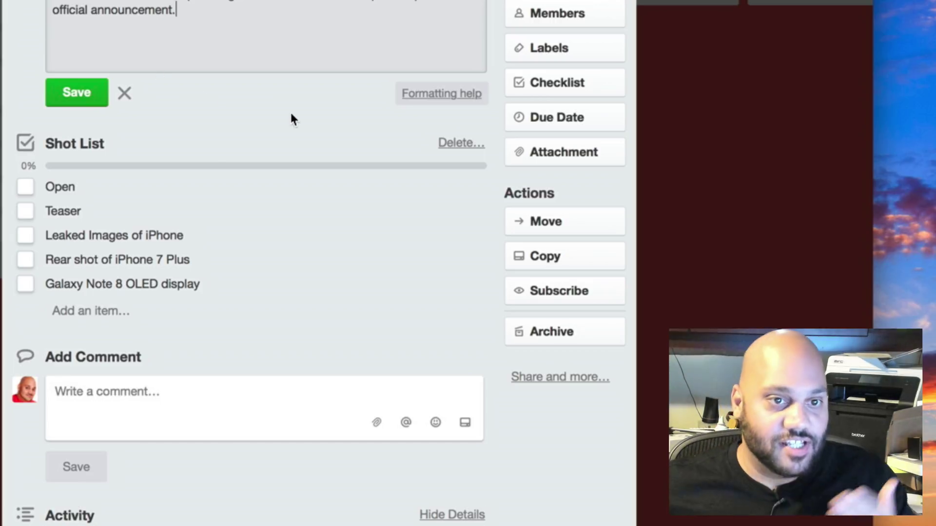
left_click(555, 128)
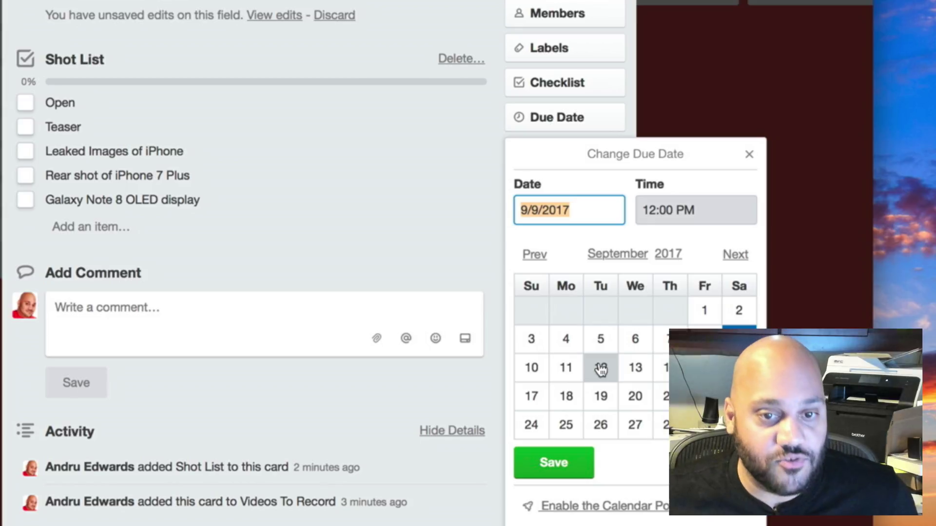
Set the card due Sep 11 at 12:00 PM and save the restored description.
left_click(566, 369)
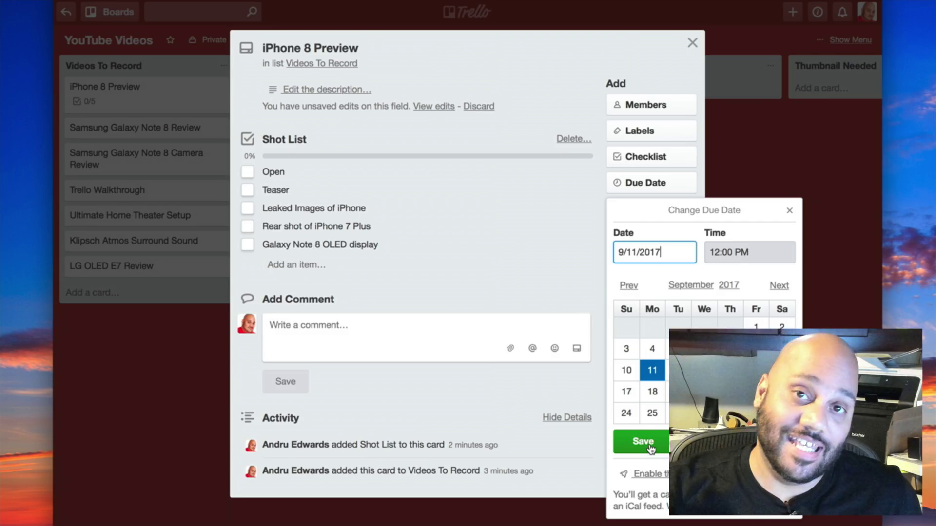
left_click(649, 448)
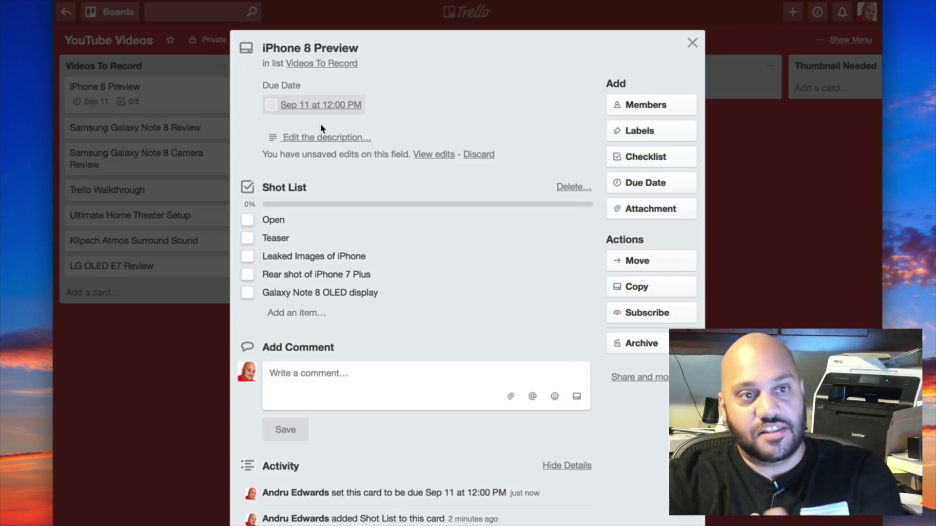
left_click(426, 155)
left_click(276, 218)
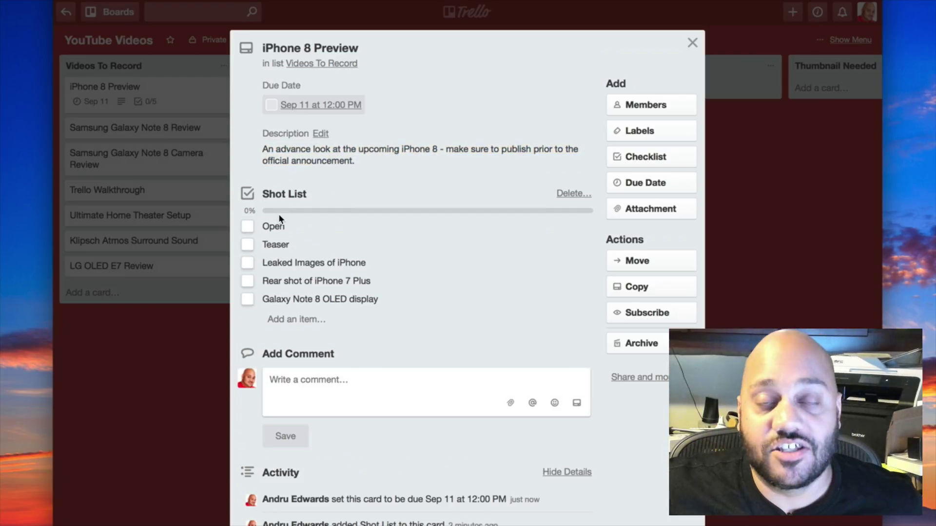
Close the card, then move iPhone 8 Preview to Record Voiceover and Trello Walkthrough to Editing Myself.
left_click(189, 354)
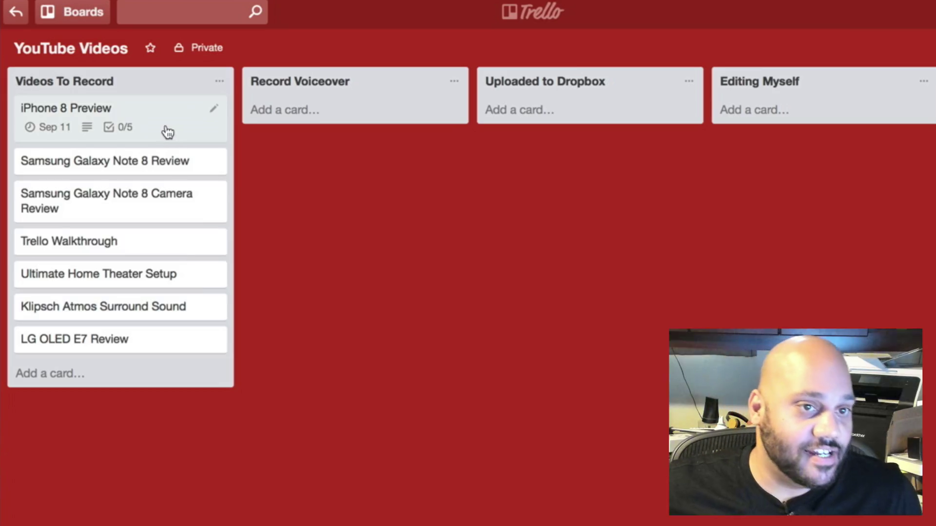
left_click_drag(182, 107, 372, 128)
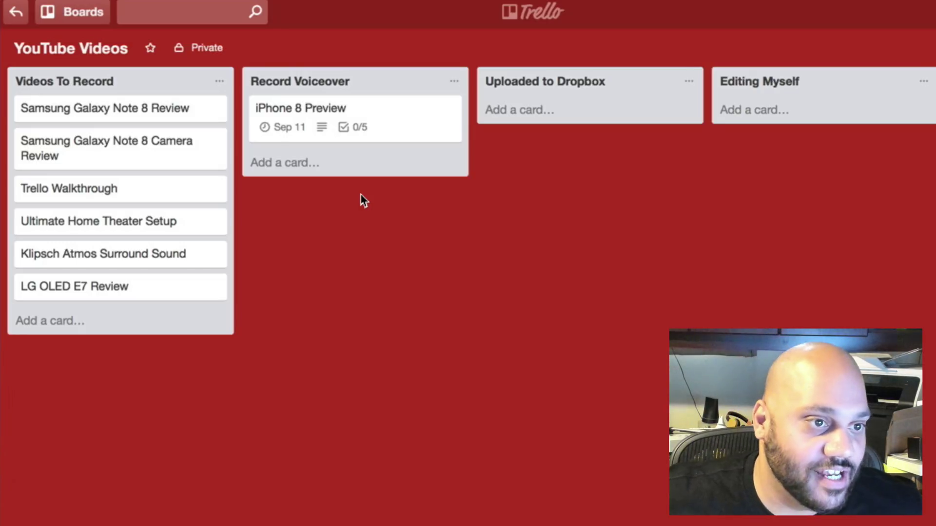
left_click_drag(161, 195, 388, 158)
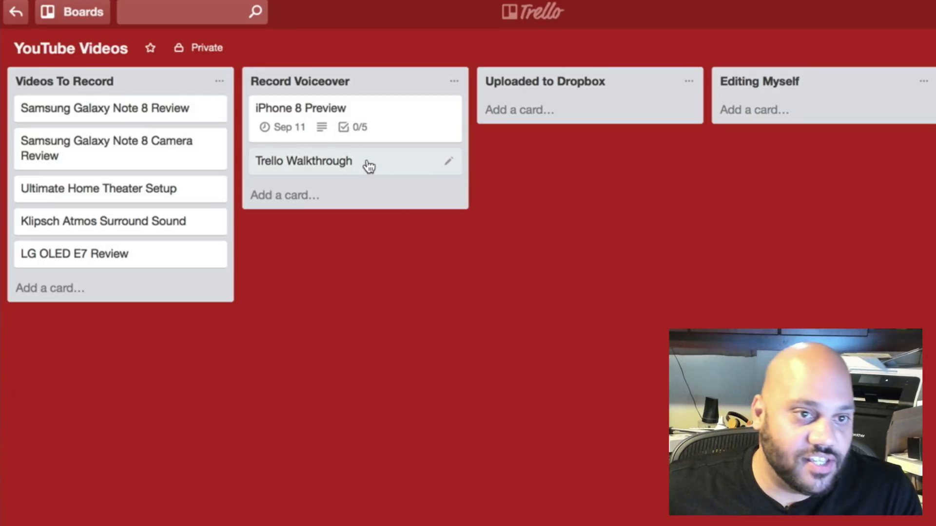
left_click_drag(369, 165, 777, 106)
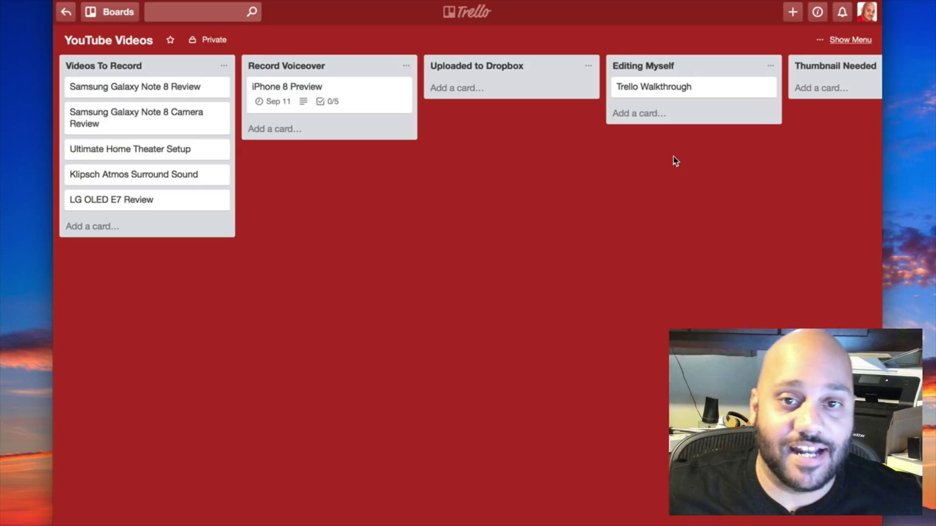
Move Trello Walkthrough to Thumbnail Needed, Home Theater to Editing Myself, Note 8 Camera Review to Uploaded to YouTube.
scroll(675, 161, "right", 3)
scroll(675, 161, "right", 5)
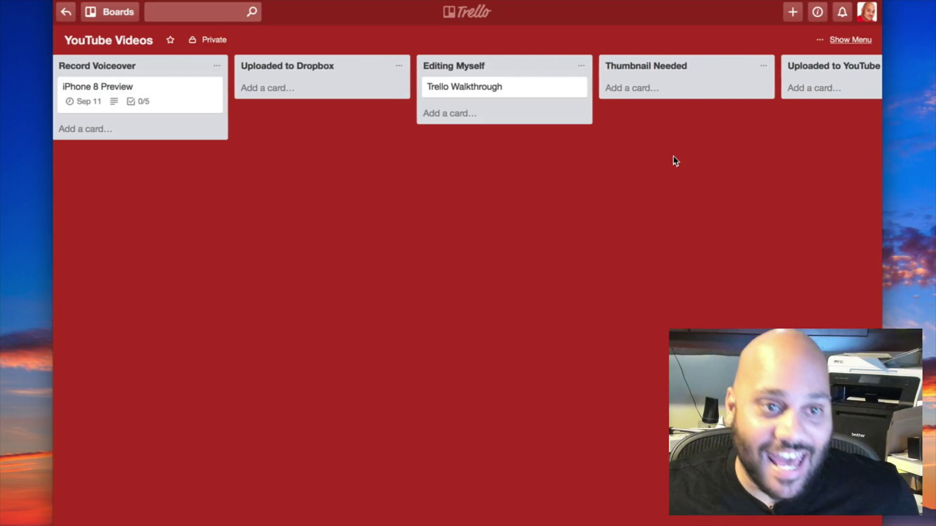
left_click_drag(536, 97, 680, 93)
scroll(561, 179, "left", 6)
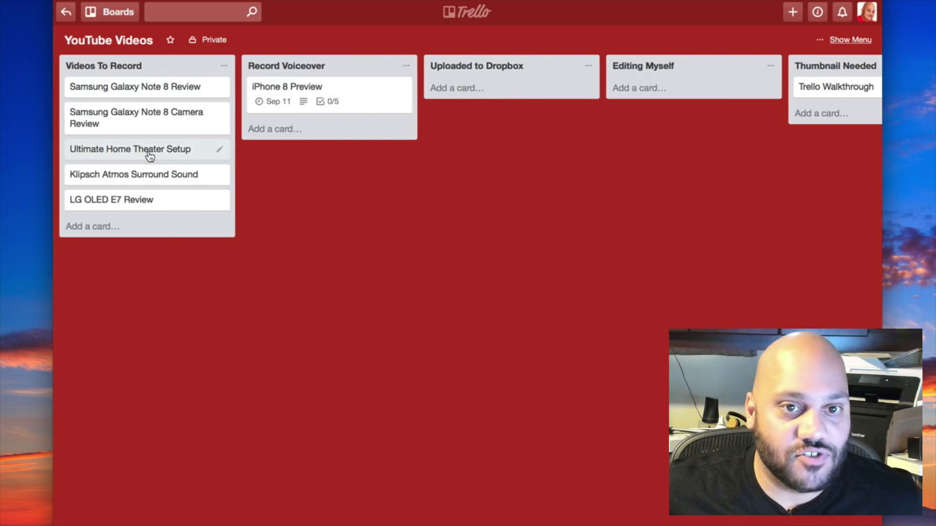
left_click_drag(150, 156, 685, 90)
left_click_drag(139, 124, 772, 139)
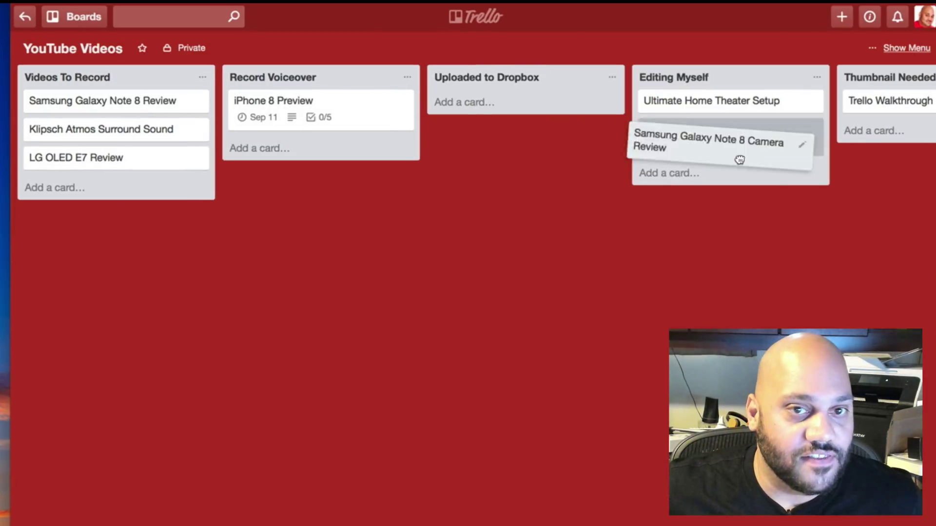
left_click_drag(819, 159, 761, 106)
Move Samsung Galaxy Note 8 Review to Uploaded to Dropbox and LG OLED E7 Review to Record Voiceover.
scroll(603, 200, "left", 5)
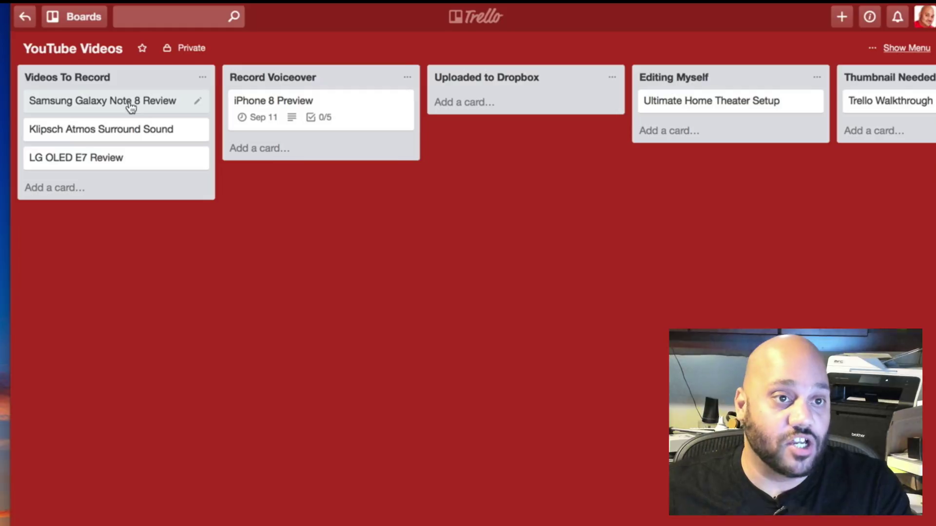
left_click_drag(130, 107, 574, 99)
scroll(511, 204, "right", 5)
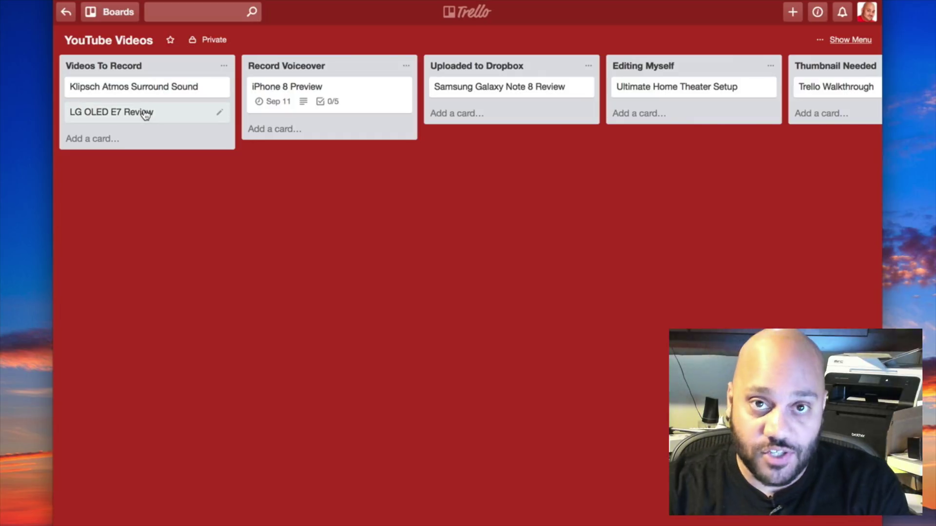
left_click_drag(145, 114, 309, 128)
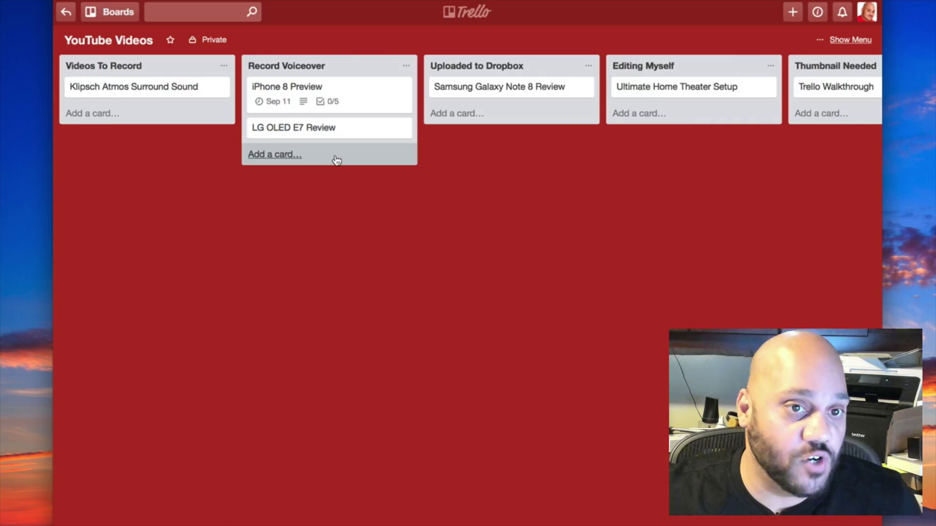
scroll(453, 168, "right", 4)
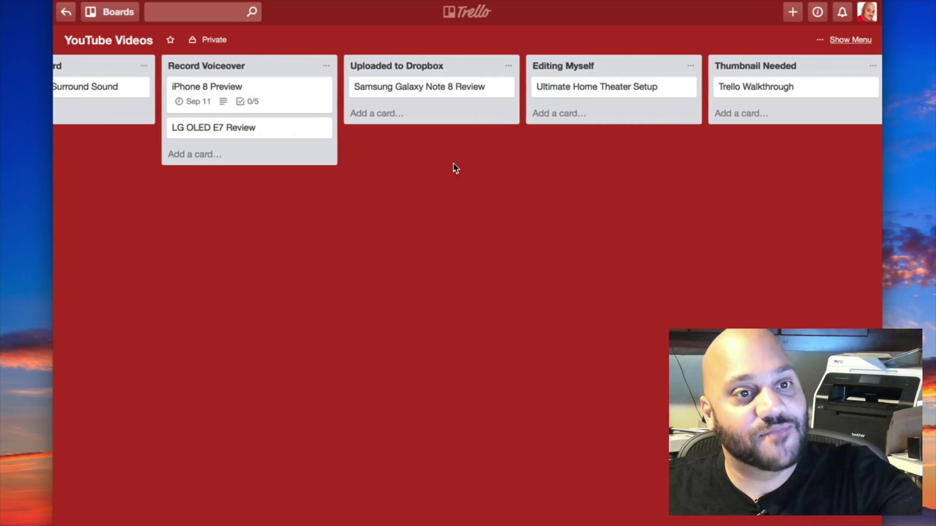
scroll(453, 168, "right", 1)
scroll(453, 168, "right", 8)
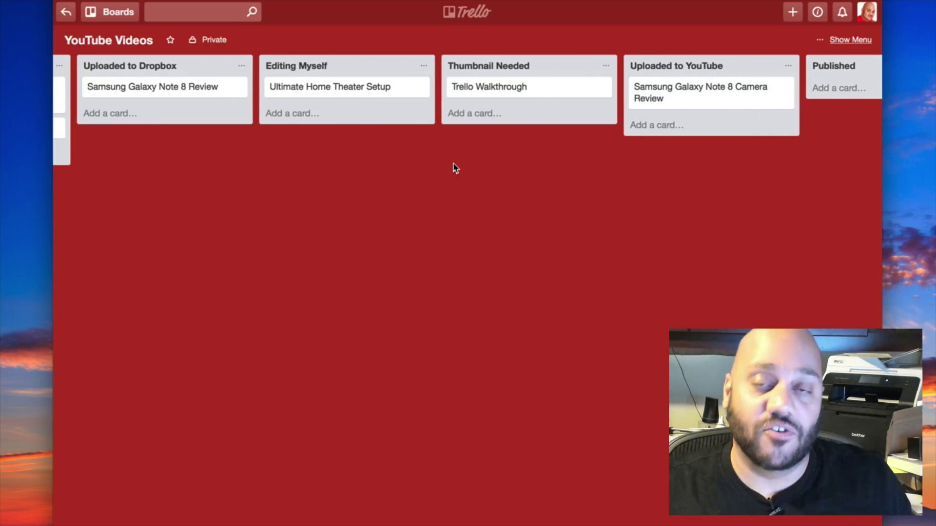
scroll(453, 168, "right", 4)
Drag the Samsung Galaxy Note 8 Camera Review card from Uploaded to YouTube into Published.
scroll(454, 169, "left", 5)
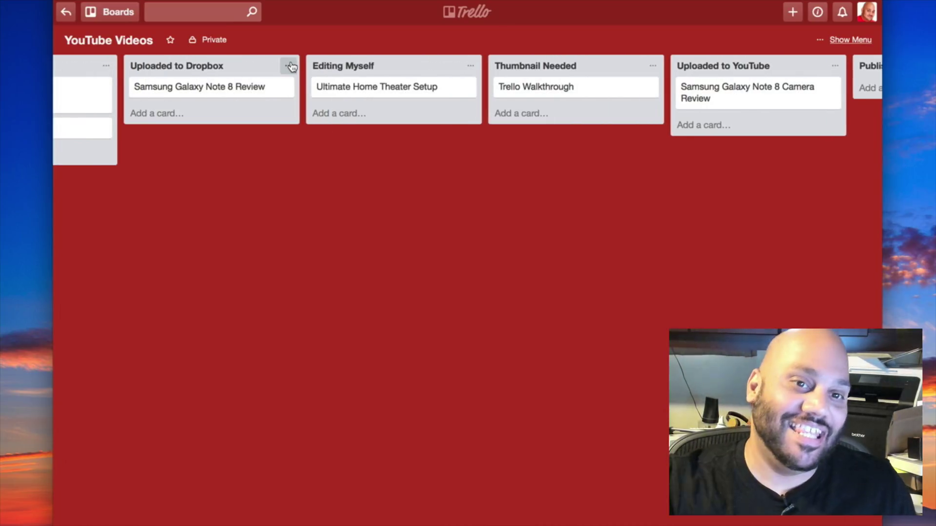
scroll(372, 133, "right", 5)
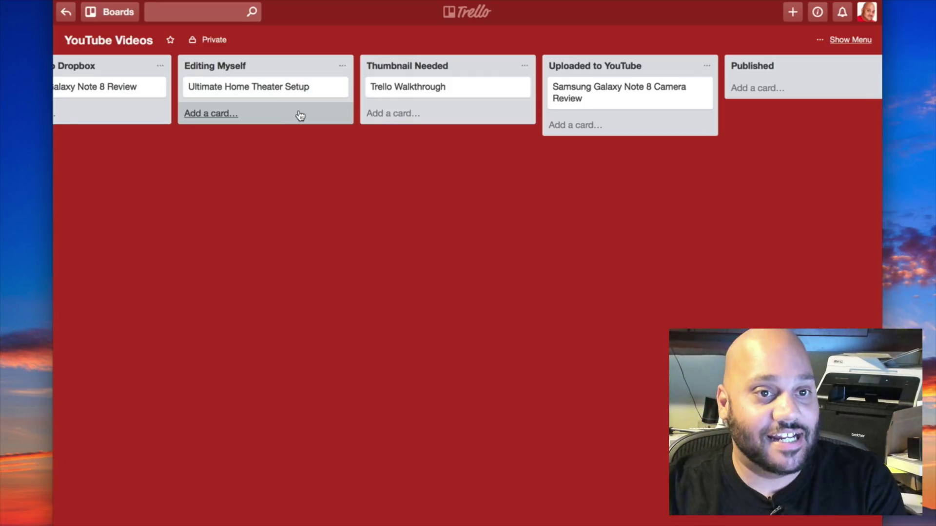
scroll(309, 117, "right", 1)
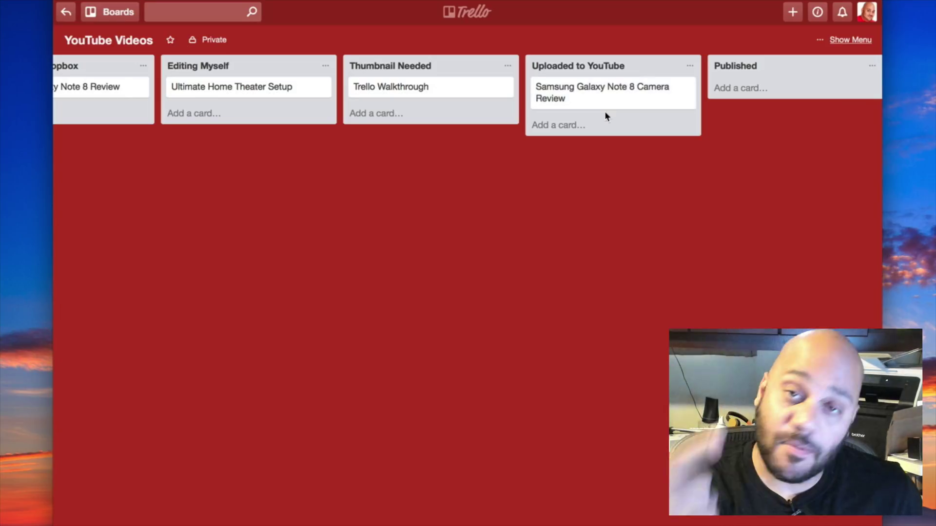
scroll(643, 160, "right", 2)
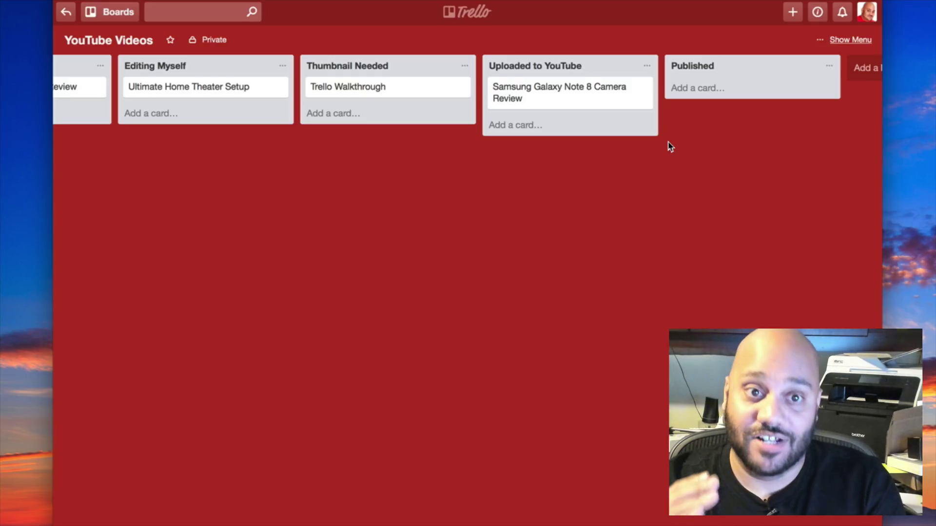
left_click_drag(611, 107, 729, 90)
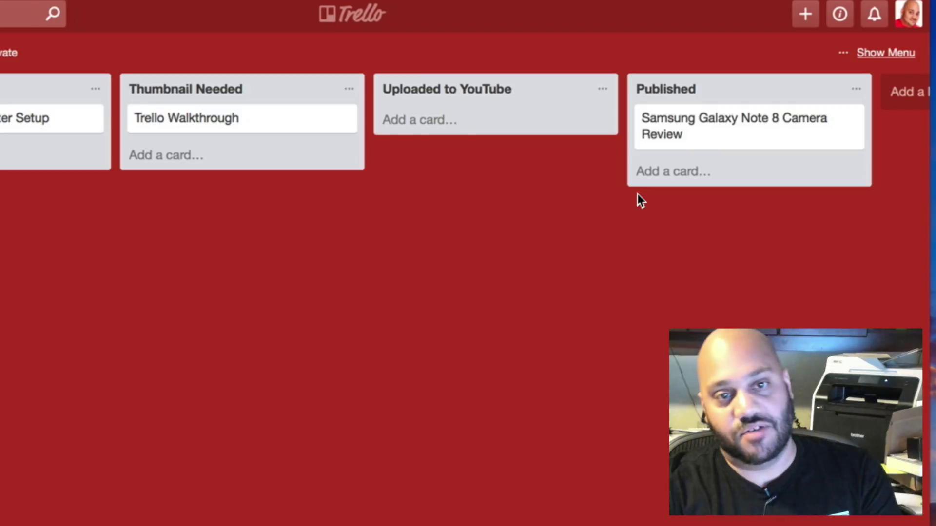
scroll(558, 219, "left", 10)
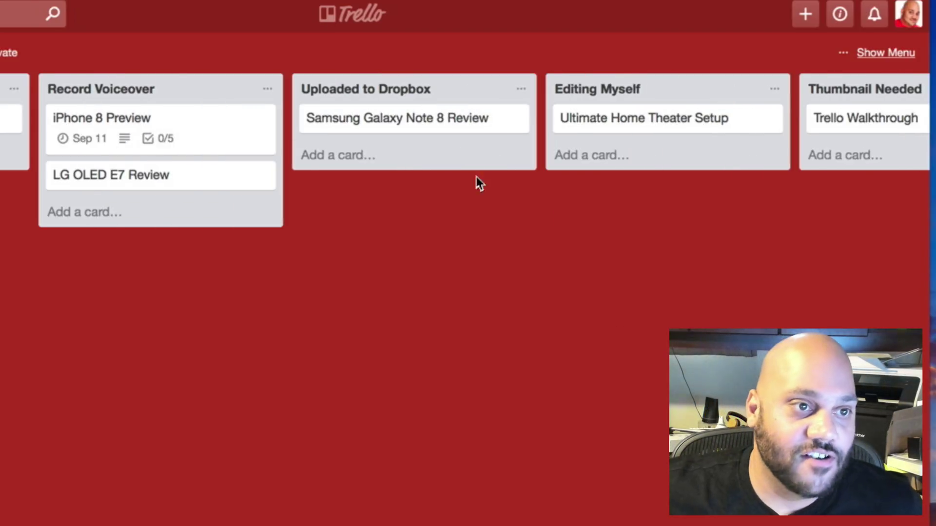
left_click(231, 15)
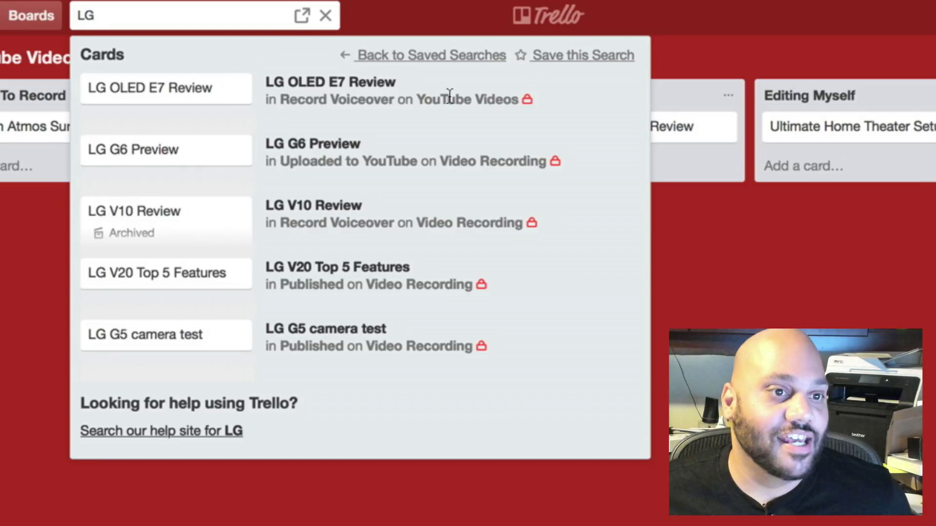
left_click(326, 15)
Drag Samsung Galaxy Note 8 Review from Uploaded to Dropbox into Thumbnail Needed, below Trello Walkthrough.
scroll(421, 170, "right", 10)
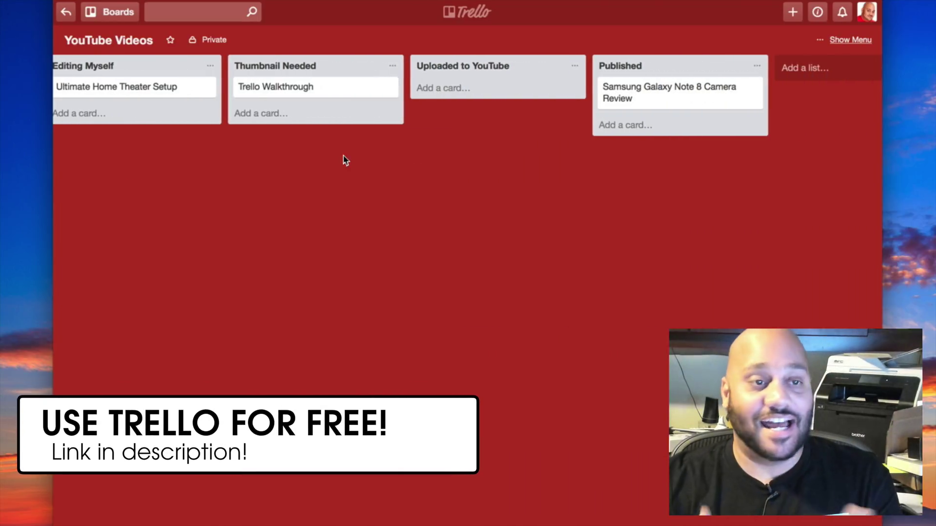
scroll(344, 160, "left", 5)
left_click_drag(146, 90, 484, 112)
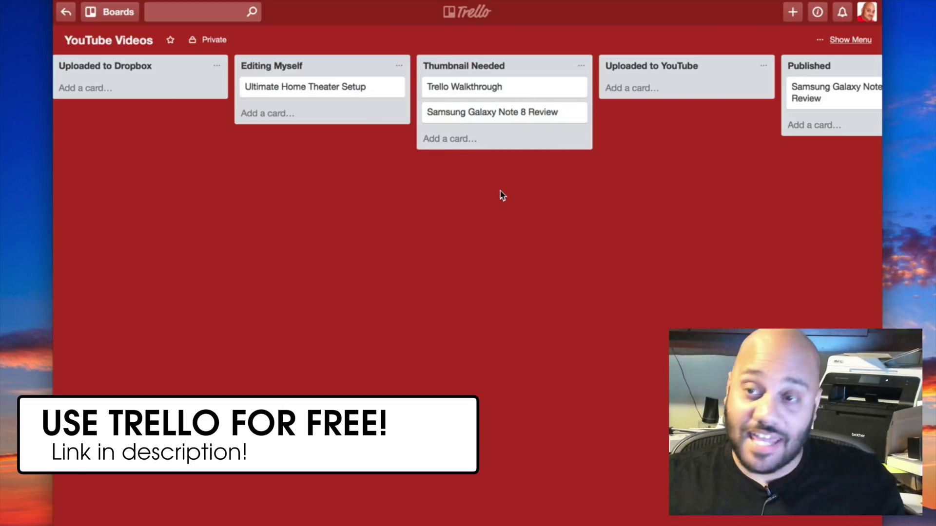
scroll(502, 195, "right", 4)
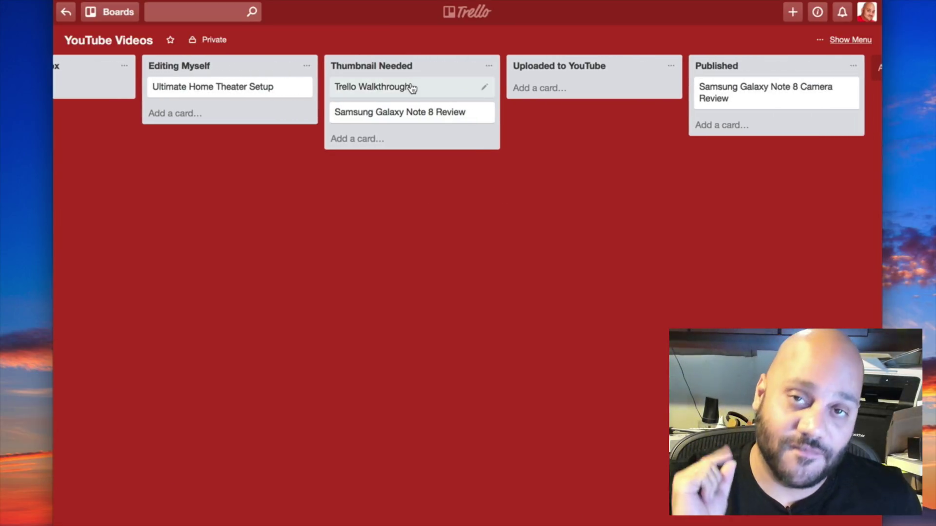